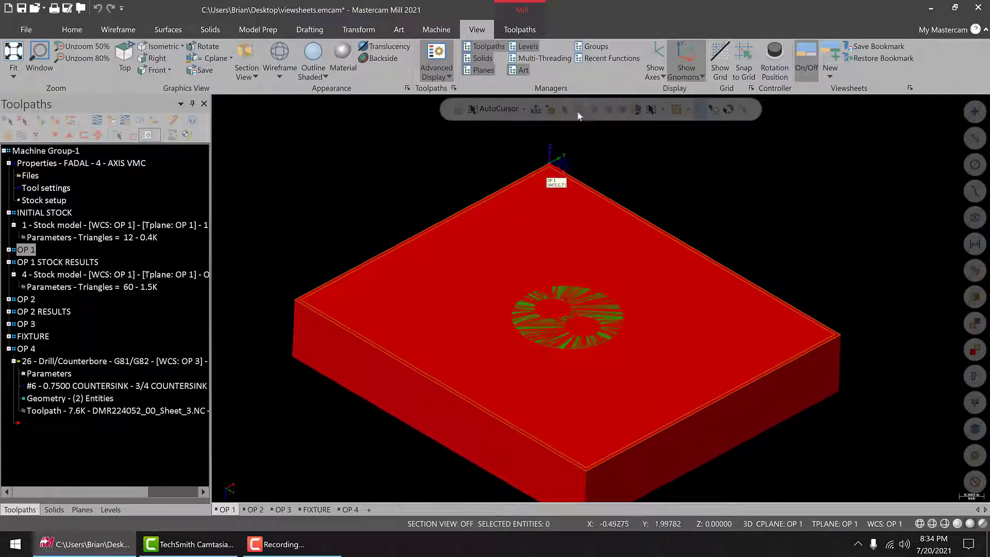
- Set the construction plane, tool plane and WCS to Trimetric
click(83, 509)
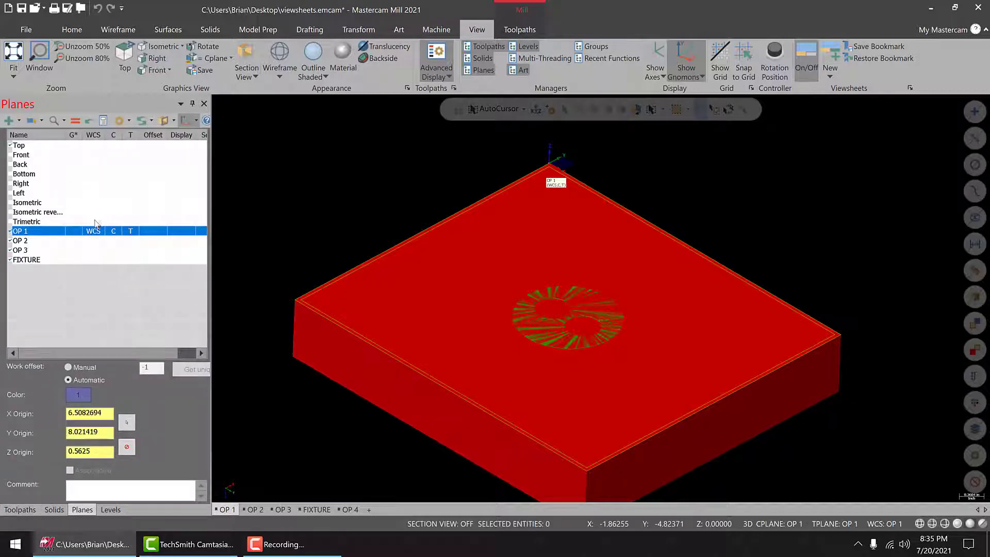
click(113, 222)
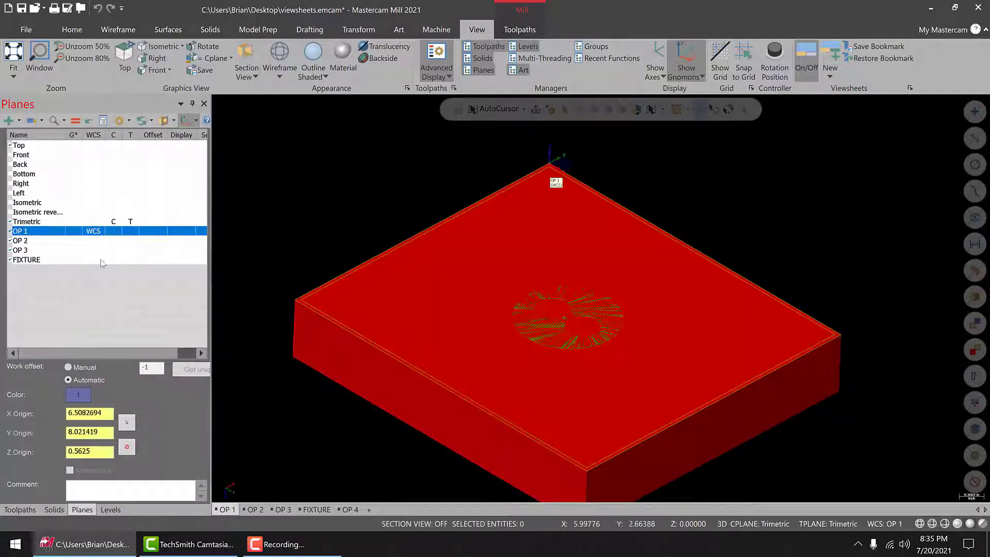
click(93, 222)
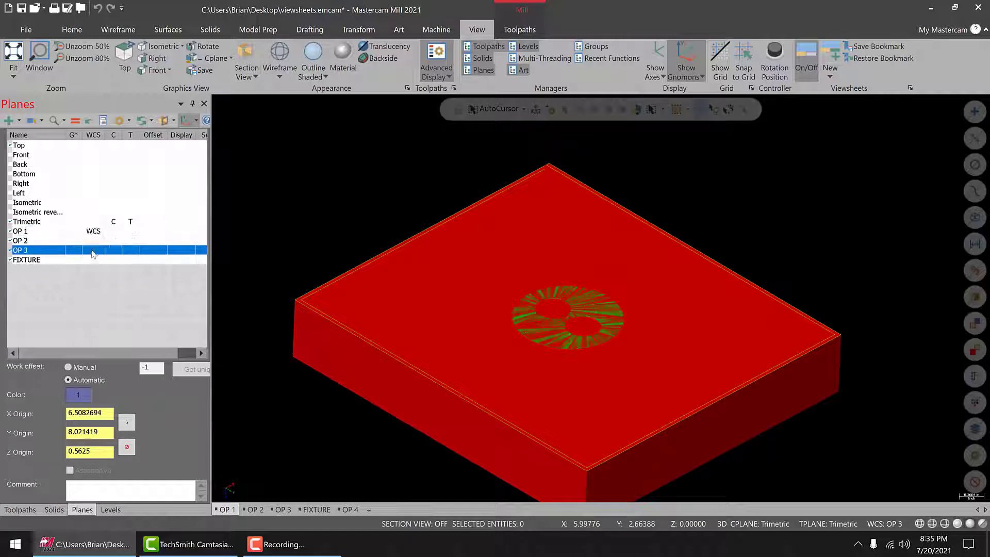
- Show the 3D MILL, FIXTURE, Fixture screws and OP 2 STOCK levels, and hide the PART MODEL level
click(110, 509)
click(59, 191)
click(59, 183)
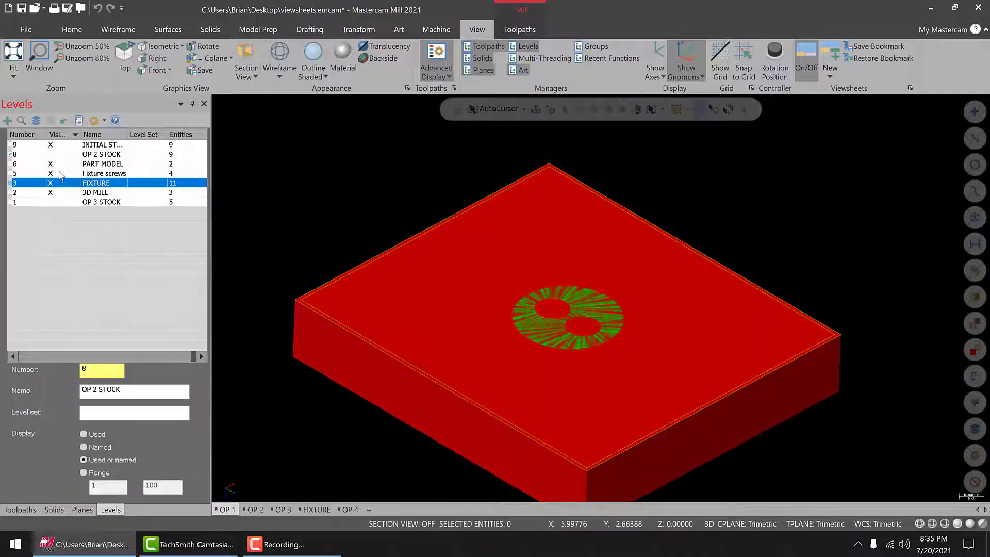
click(58, 163)
click(59, 154)
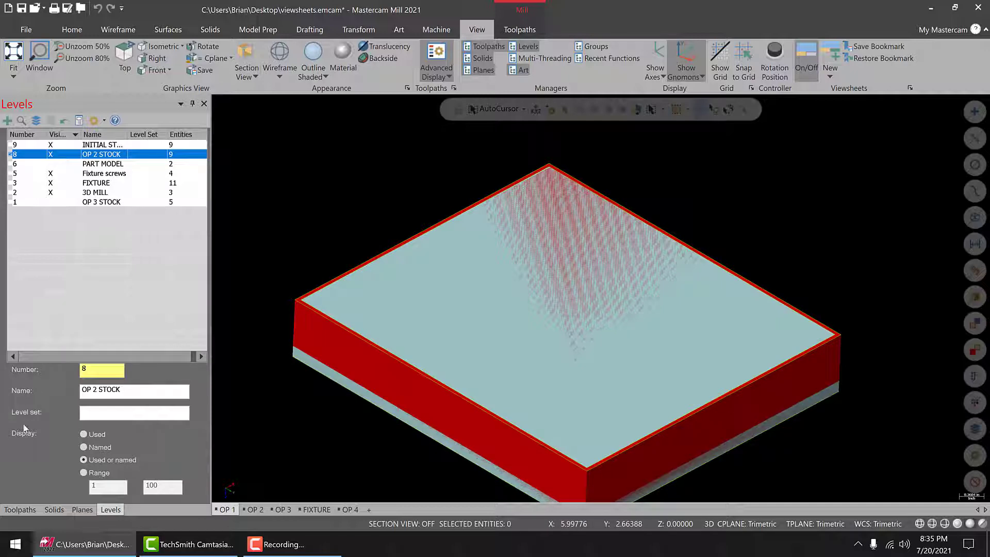
- Review the INITIAL STOCK, OP 1 and OP 4 toolpath groups in the operations list
click(18, 509)
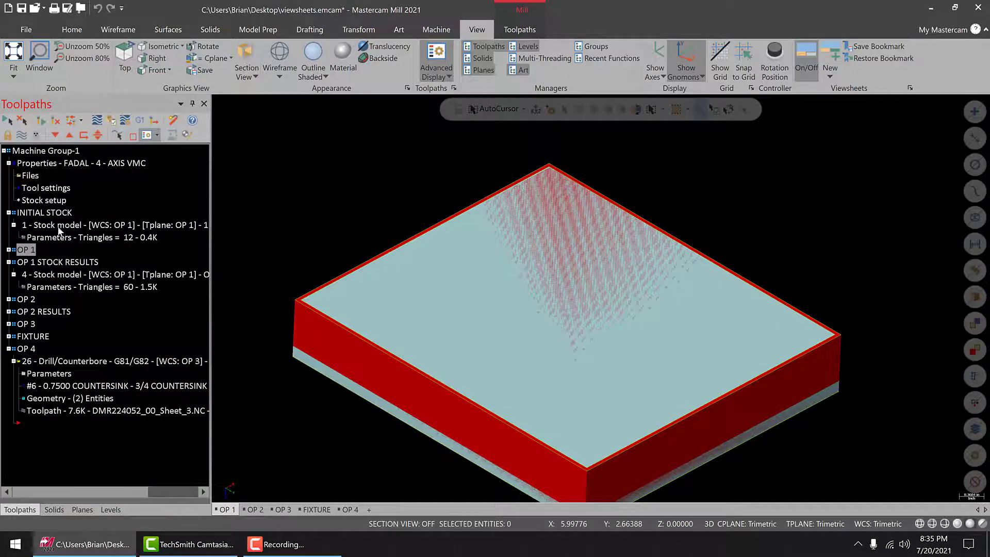
click(41, 213)
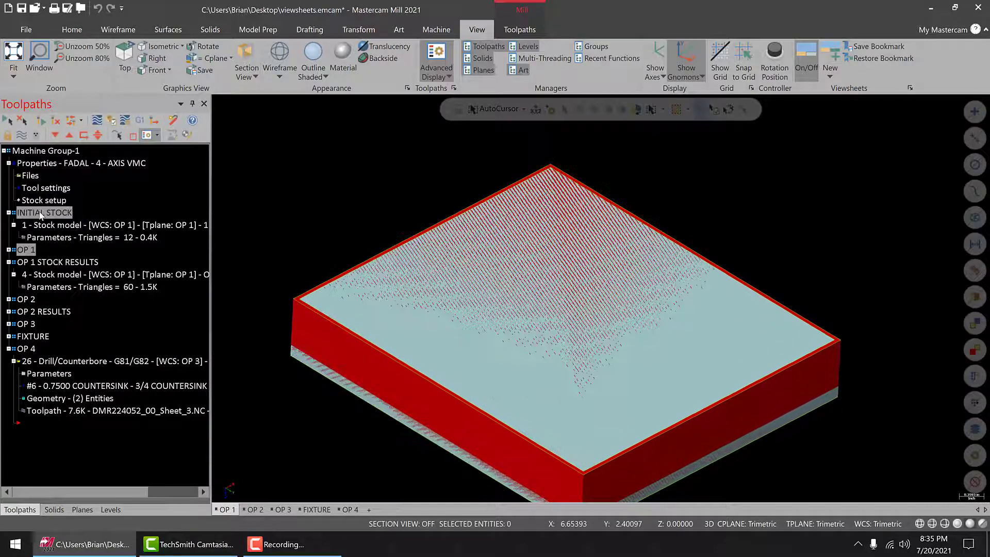
click(27, 250)
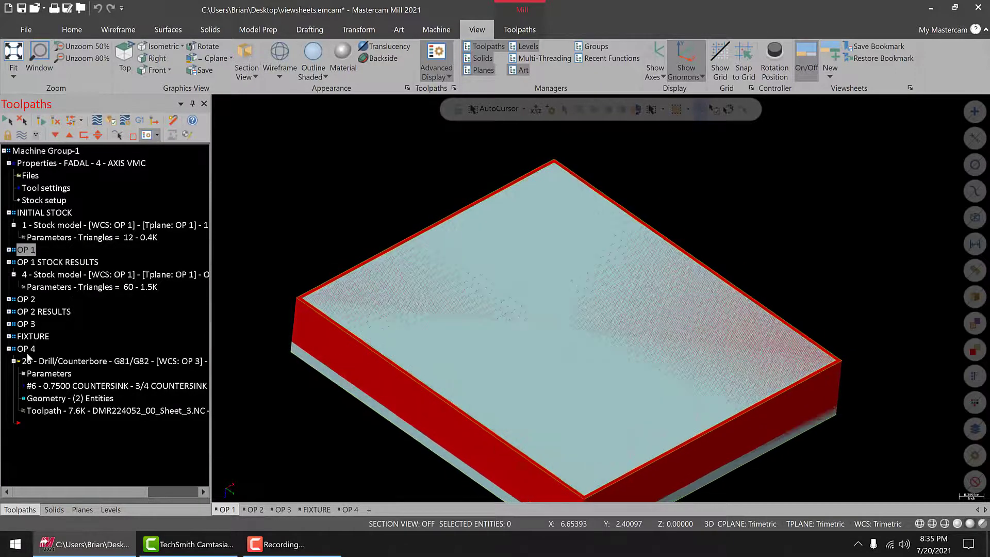
click(25, 349)
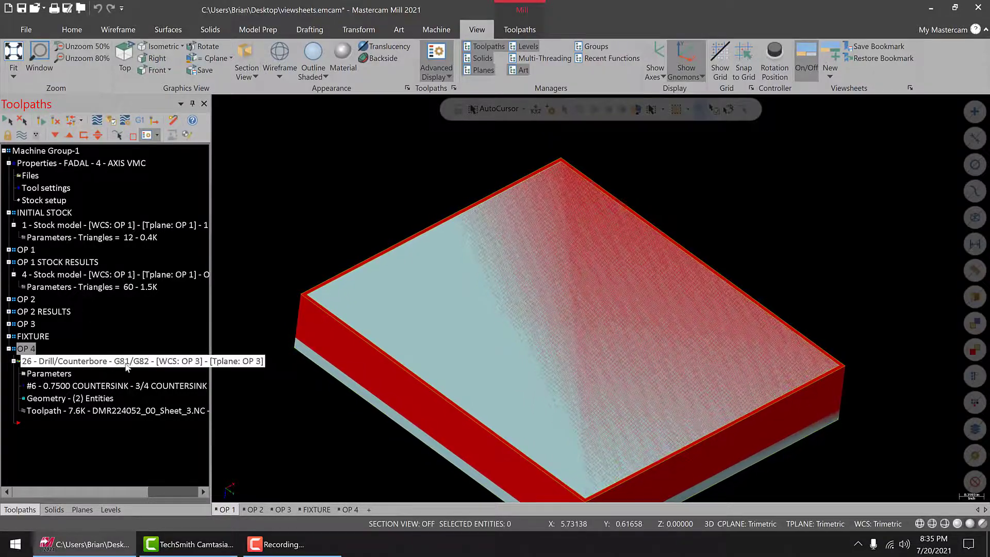
- Switch through the OP 1, OP 2, OP 3, FIXTURE and OP 4 viewsheets to compare their displayed setups
click(253, 510)
click(316, 510)
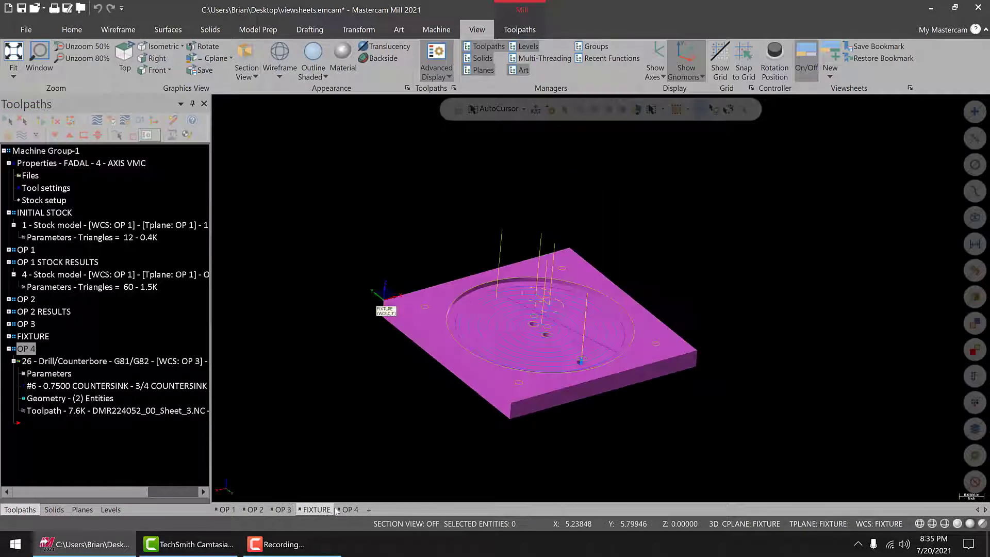
click(342, 510)
click(226, 510)
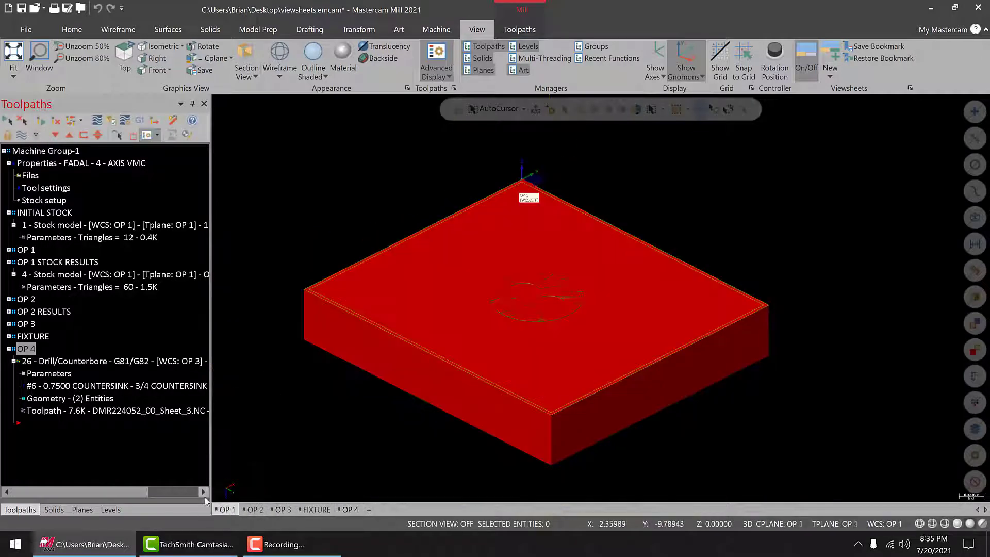
click(282, 510)
click(316, 510)
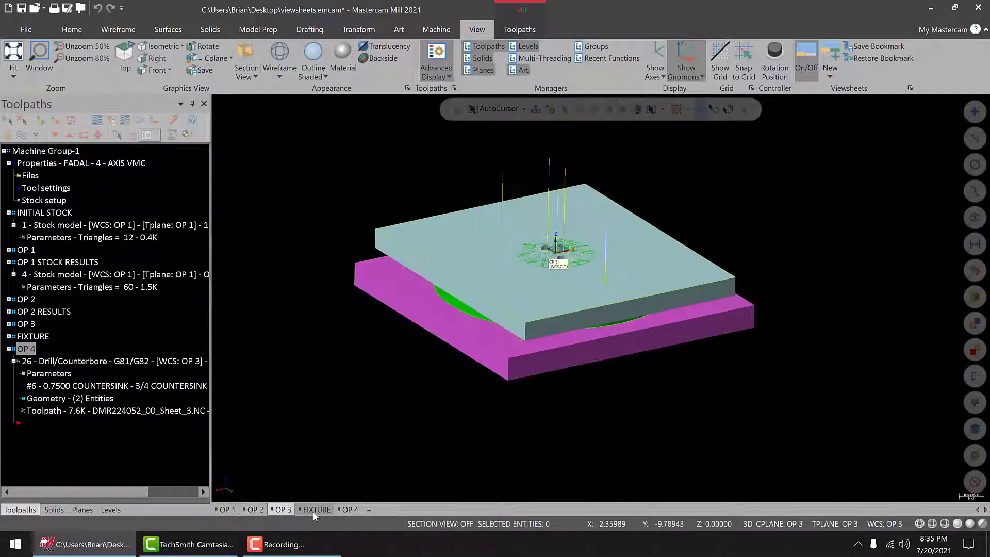
click(345, 510)
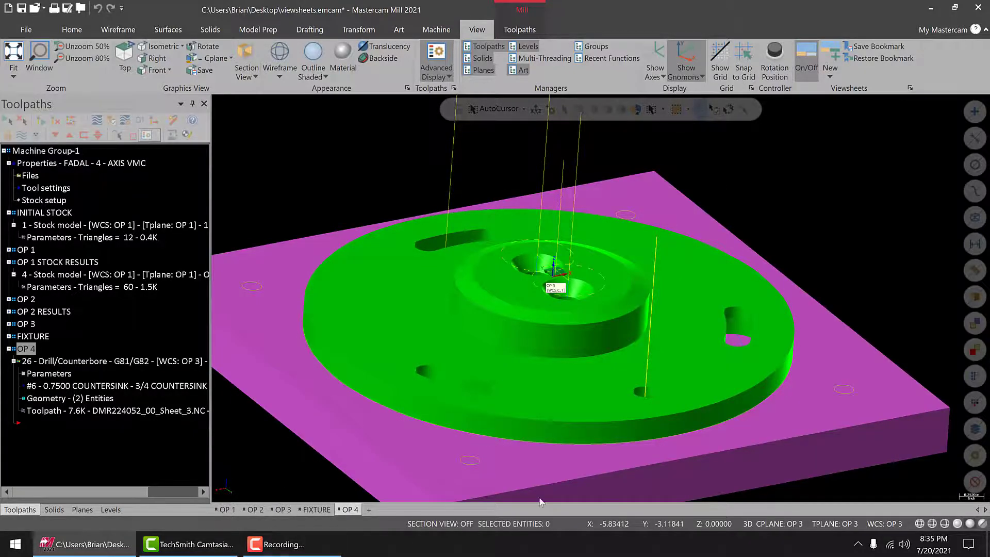
- Toggle the viewsheets and reactivate the OP 1 viewsheet with the planes list open, restoring its saved view and planes
click(805, 55)
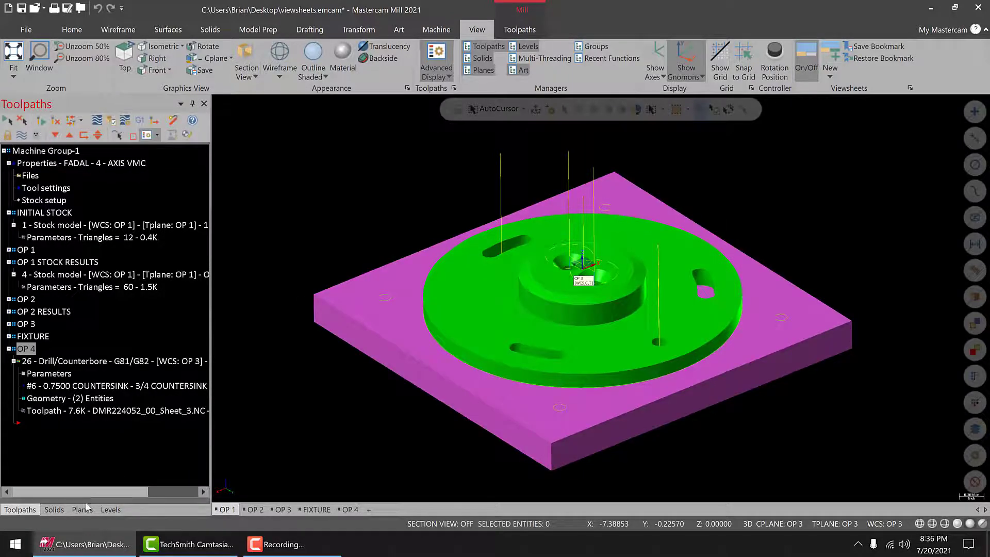
click(83, 509)
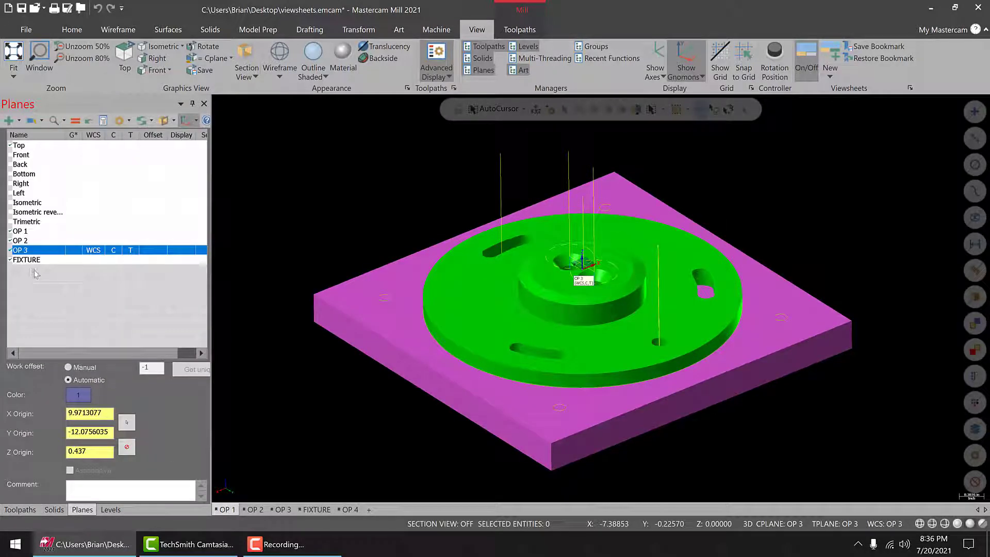
click(227, 509)
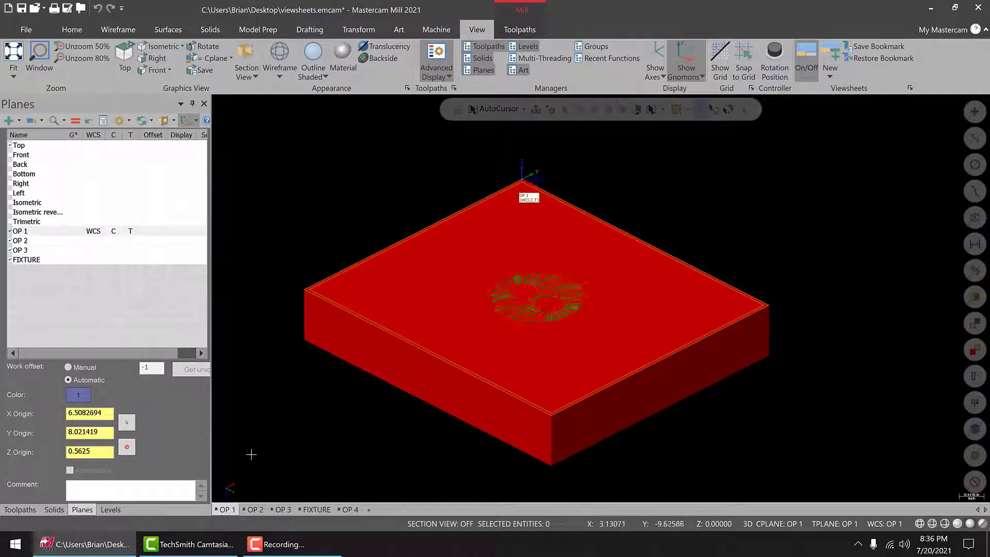
click(227, 510)
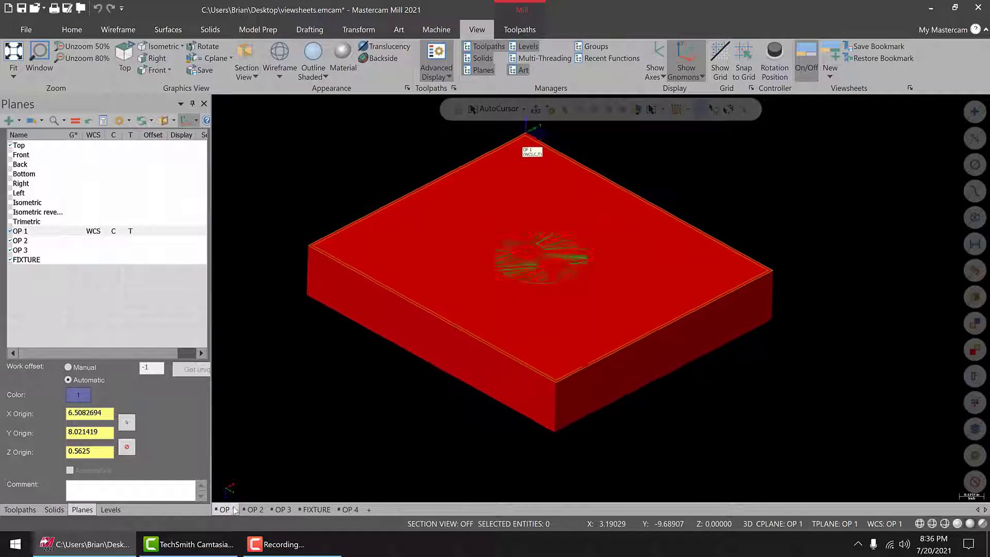
click(227, 510)
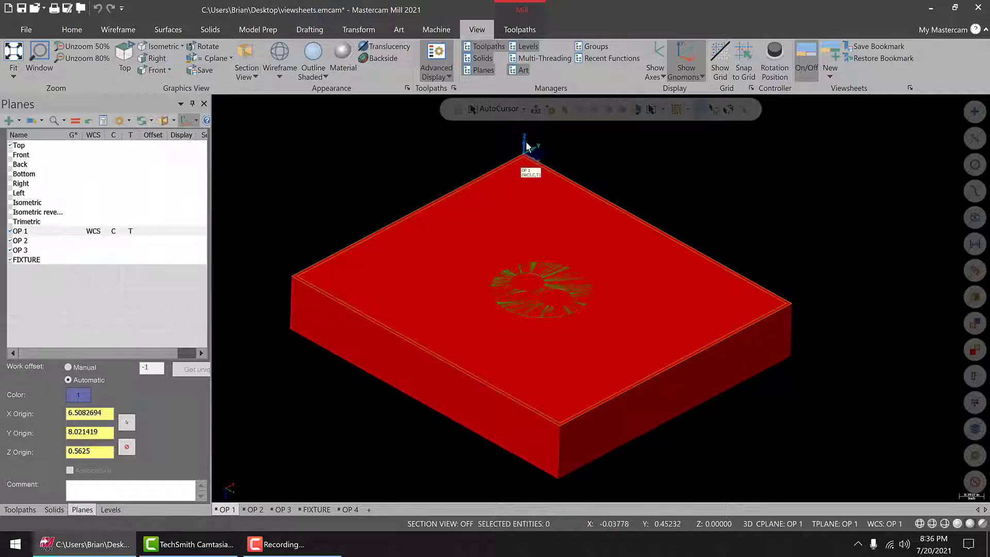
- View the model from the WCS top and orbit around it to examine the OP 1 stock and finished part
right_click(451, 150)
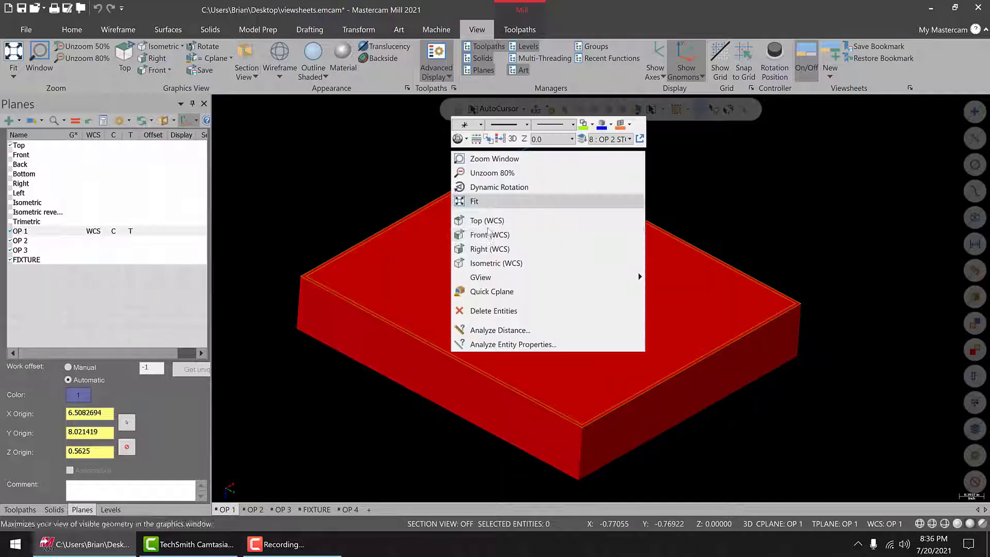
click(494, 222)
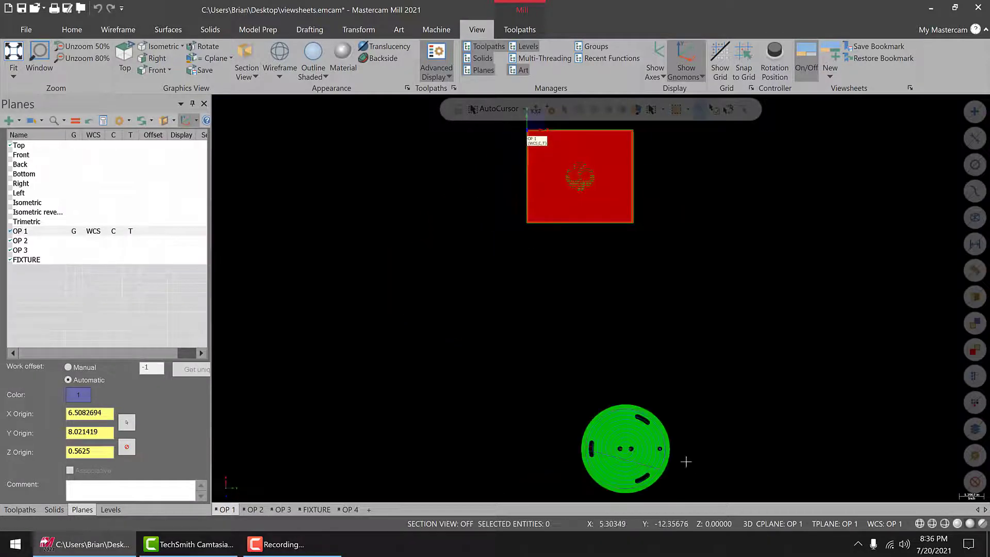
middle_drag(686, 461, 628, 433)
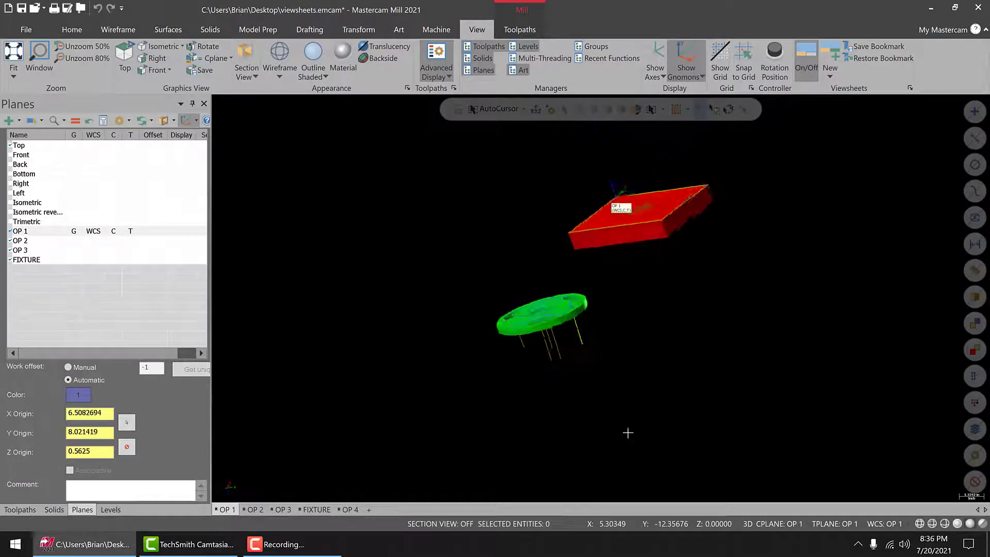
scroll(627, 427, up, 5)
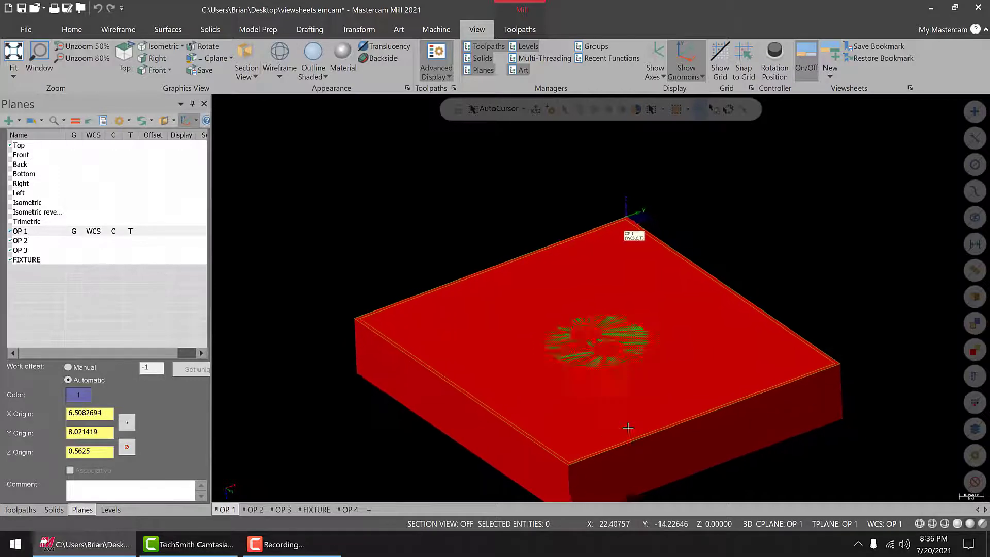
- Switch through the OP 2, OP 3, FIXTURE and OP 4 viewsheets to check the active planes of each
click(254, 510)
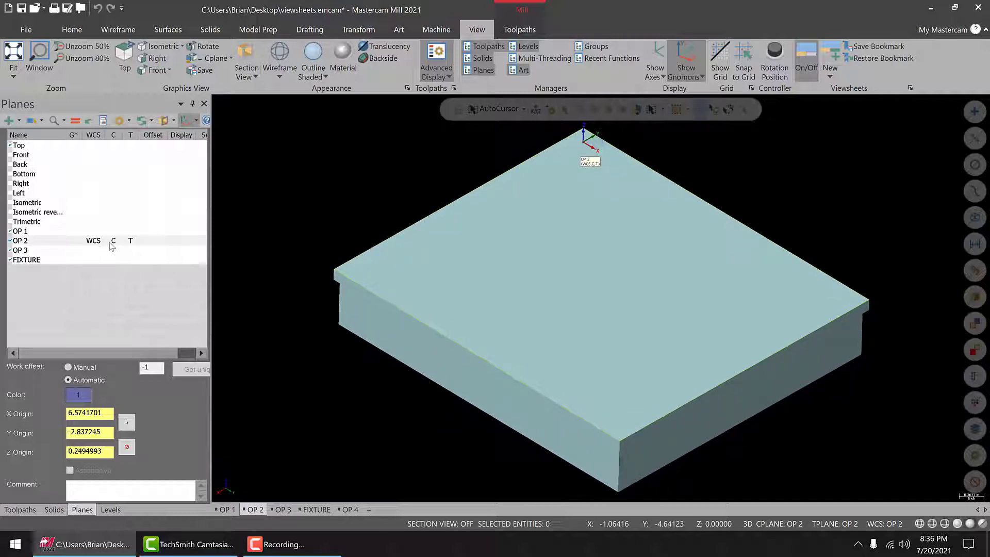
click(284, 510)
click(317, 510)
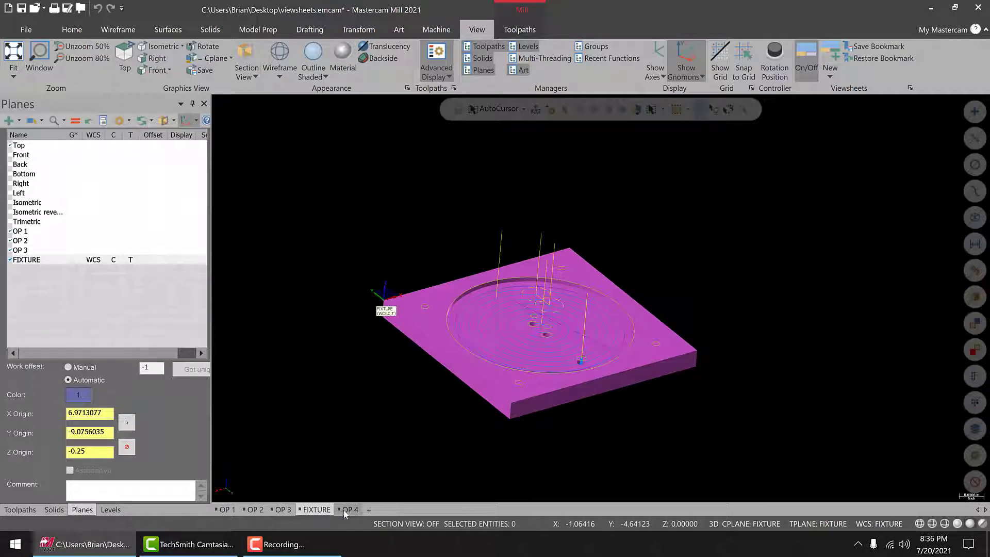
click(347, 509)
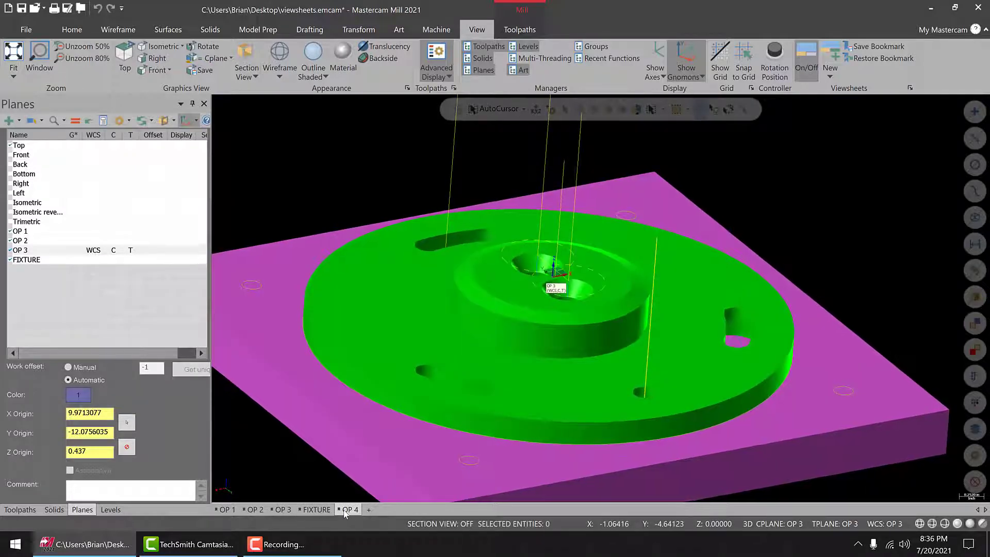
click(278, 510)
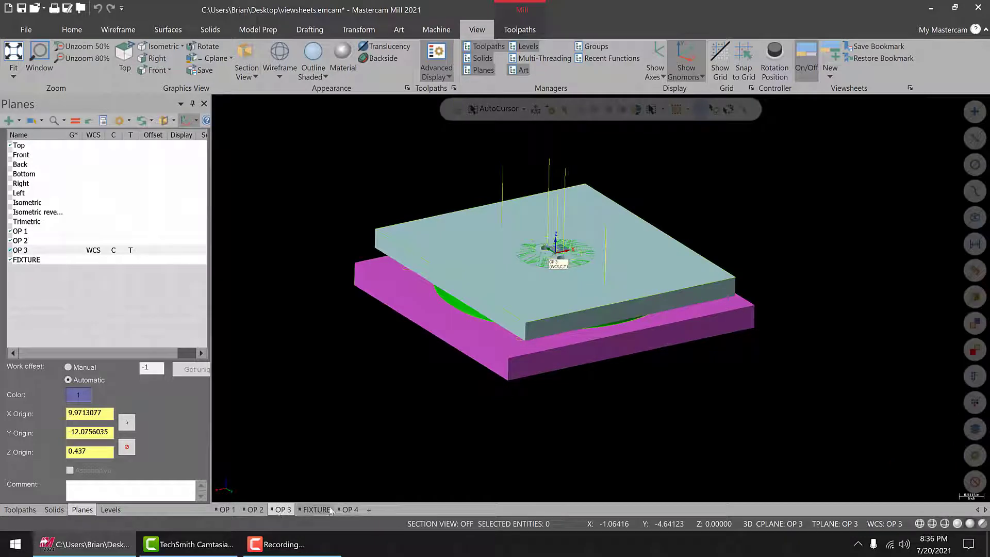
click(350, 509)
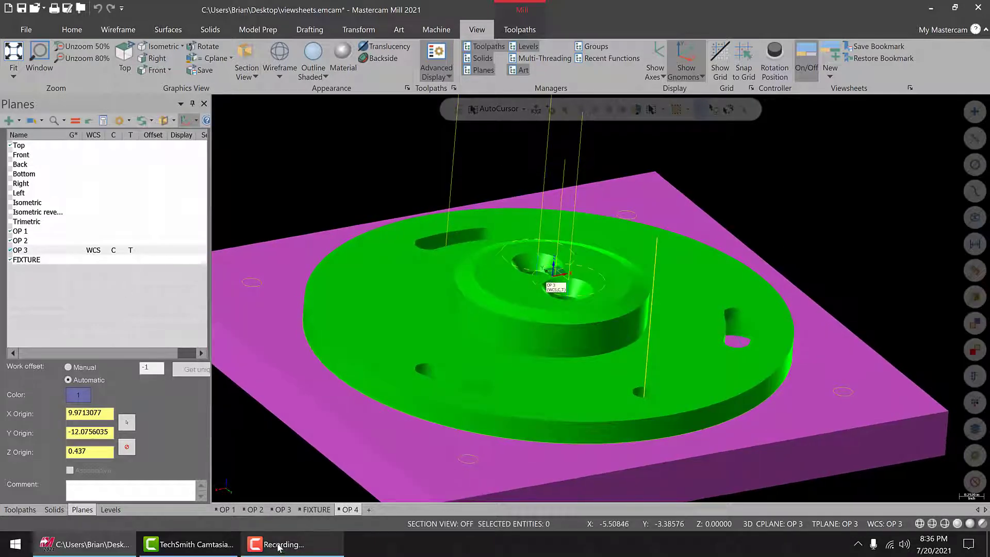
click(255, 510)
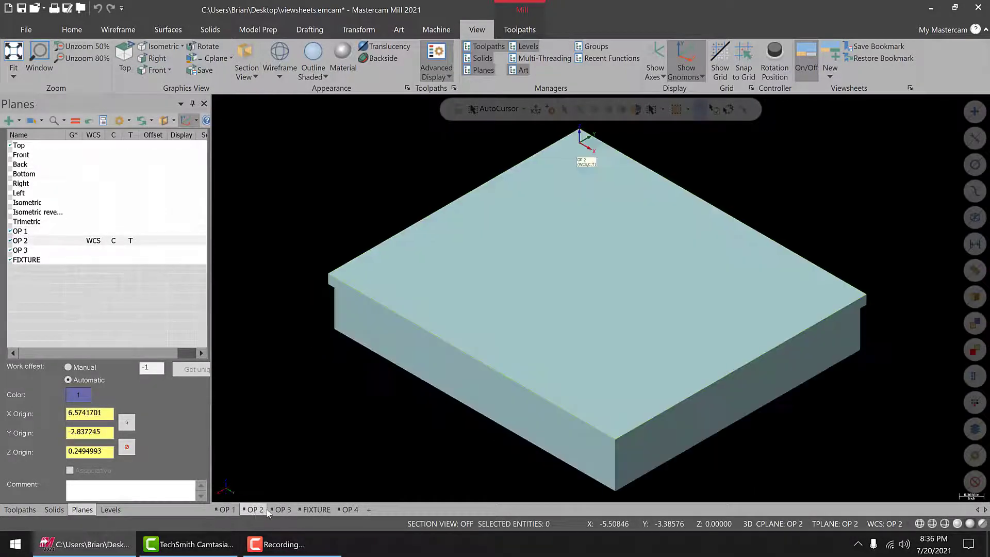
click(278, 509)
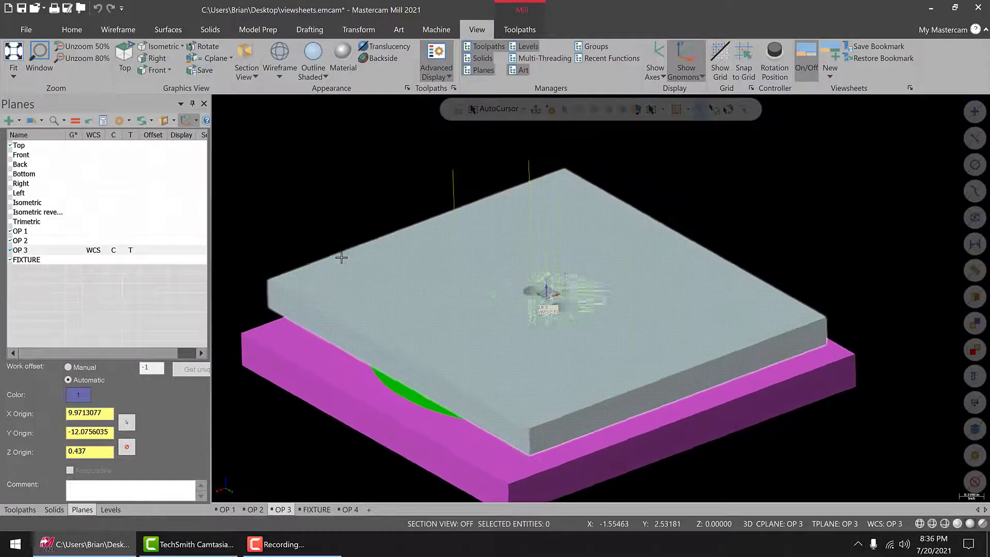
- Open the levels list and switch through all five viewsheets, returning to OP 1, to compare their visible levels
click(118, 511)
click(224, 510)
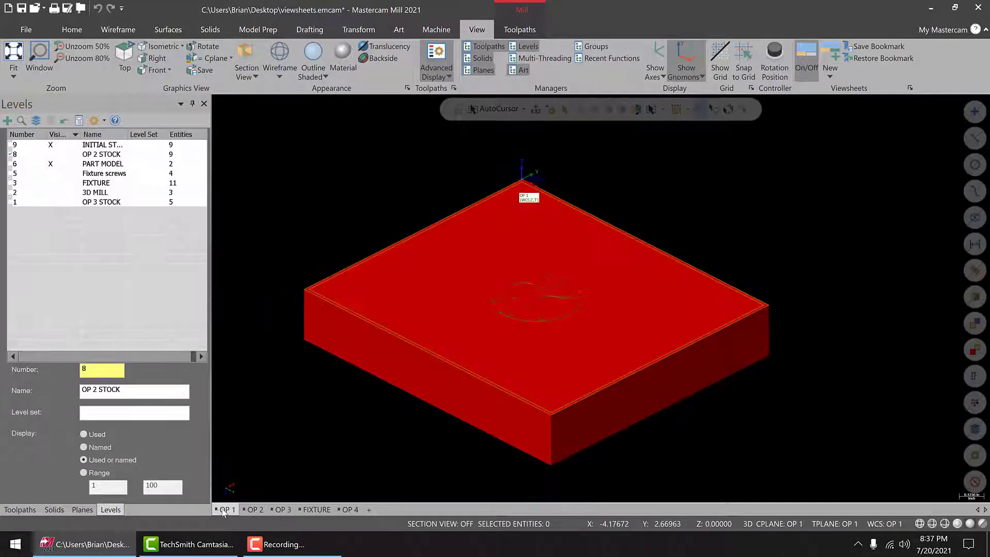
click(248, 510)
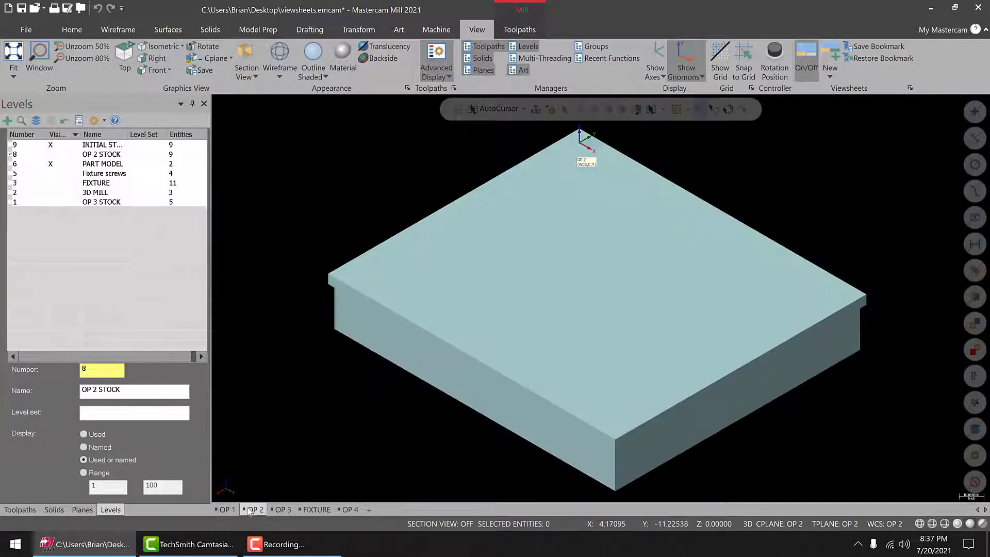
click(280, 512)
click(316, 511)
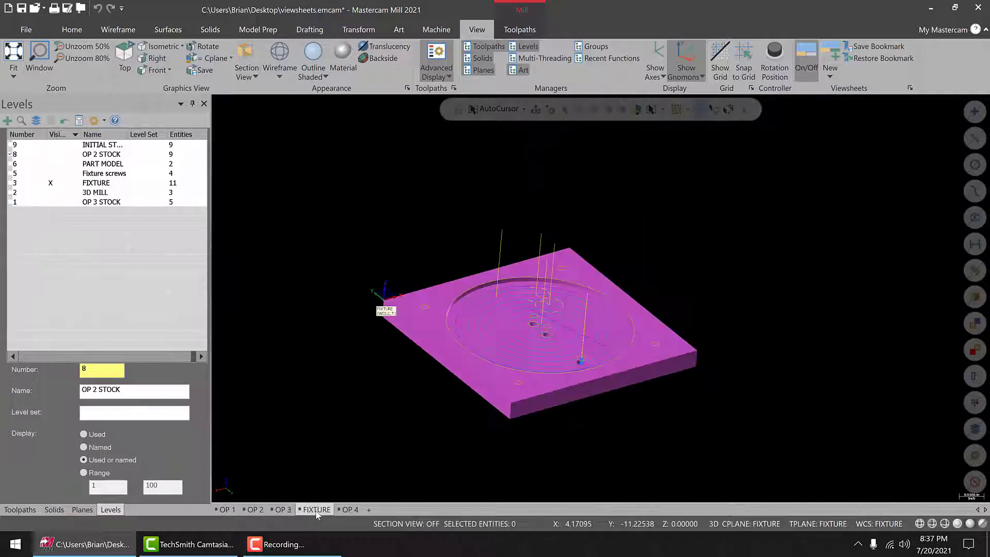
click(350, 510)
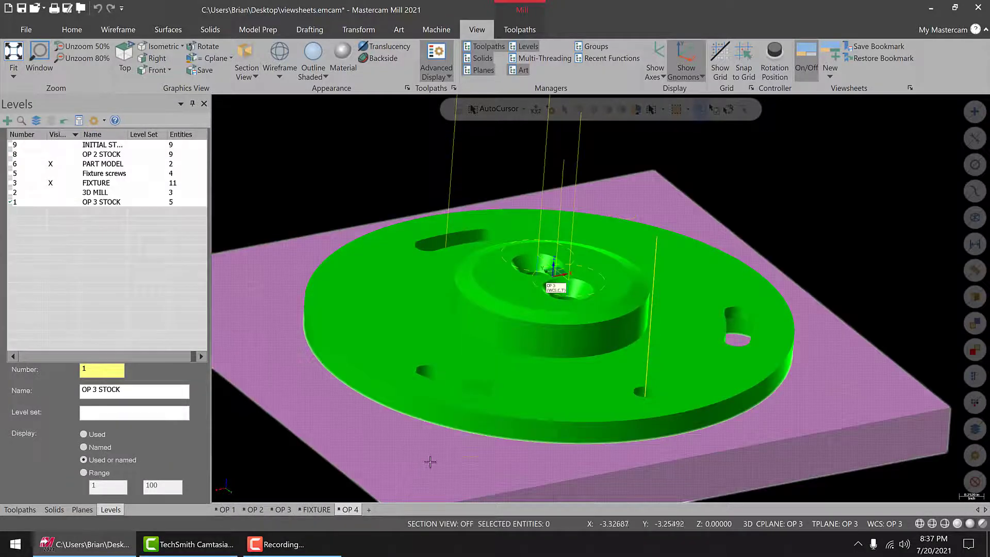
middle_drag(424, 463, 424, 446)
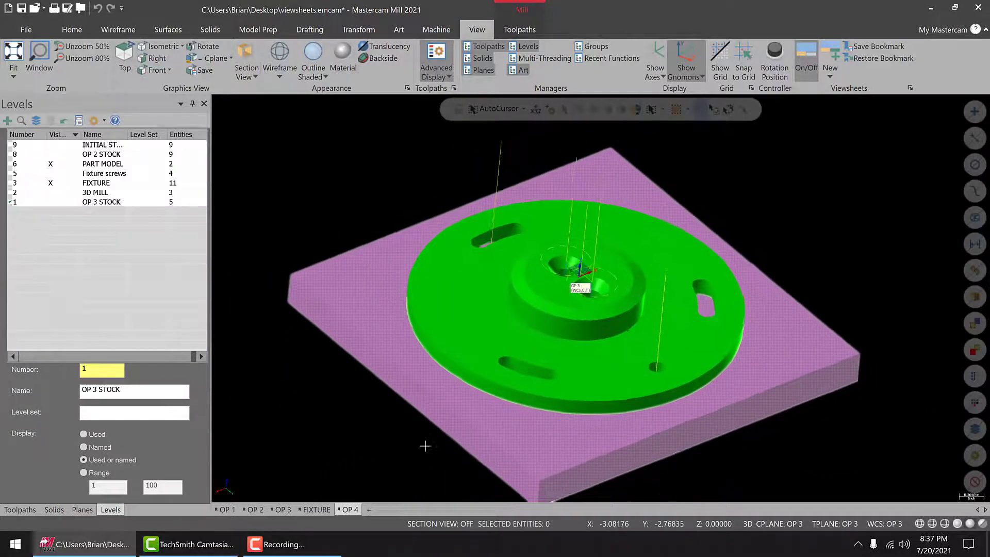
click(225, 509)
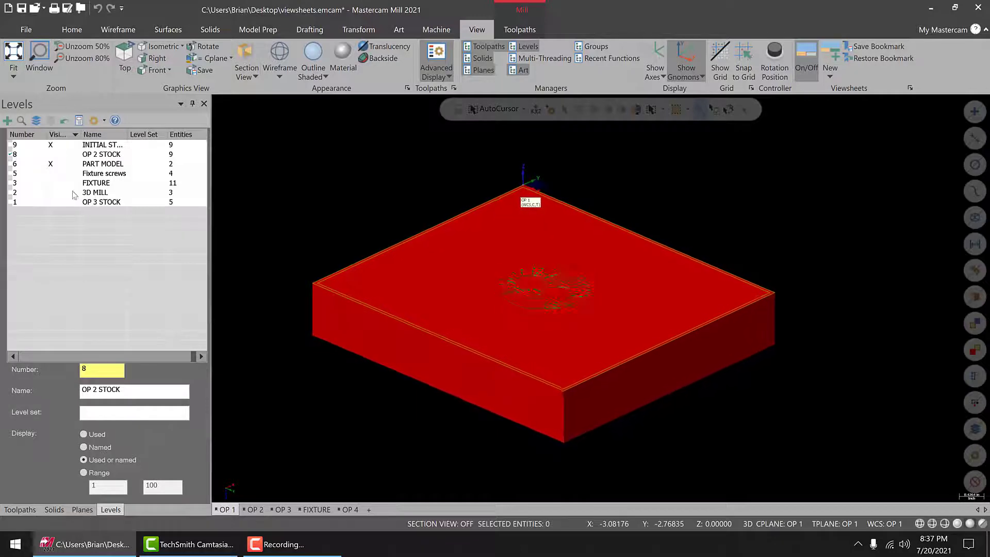
- Bring up the toolpaths list and add a new viewsheet named EXAMPLE
click(82, 509)
click(117, 510)
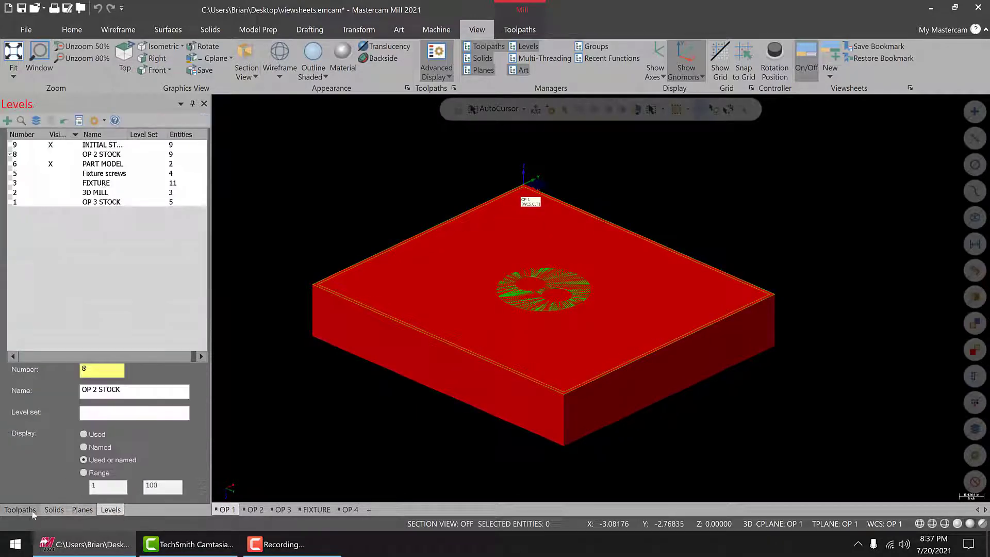
click(23, 509)
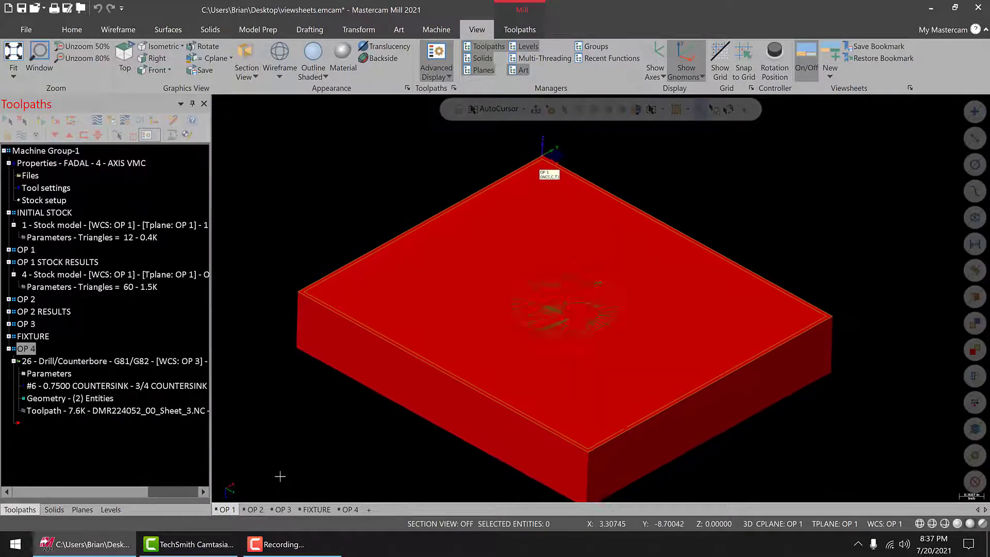
click(369, 510)
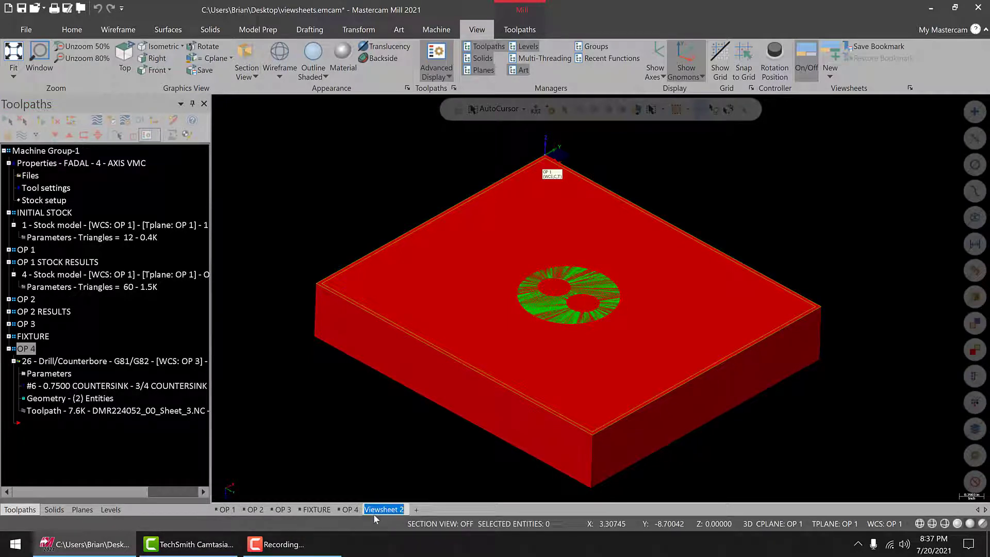
text(EXAMPLE)
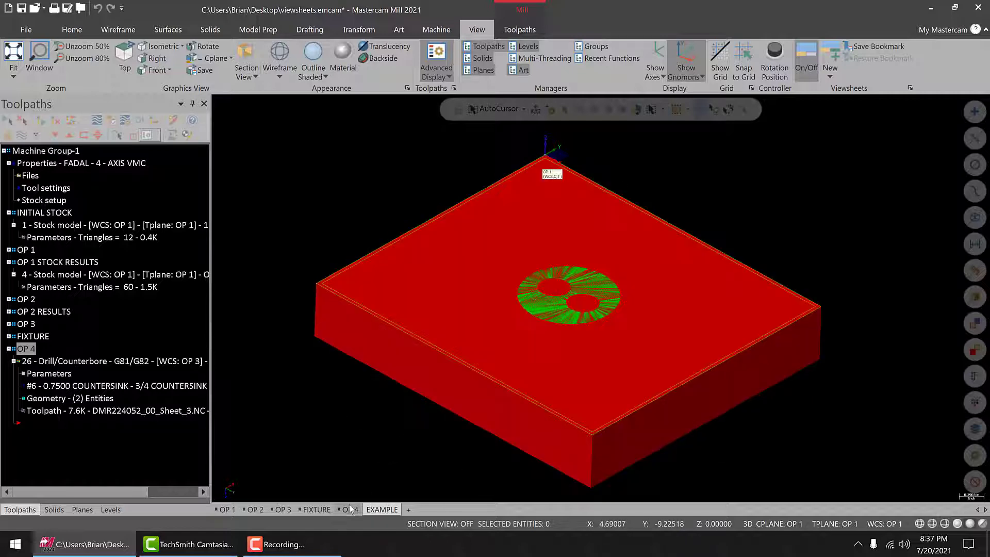
- Switch to the OP 4 viewsheet and back to EXAMPLE, and check the options available for EXAMPLE
click(349, 509)
click(379, 510)
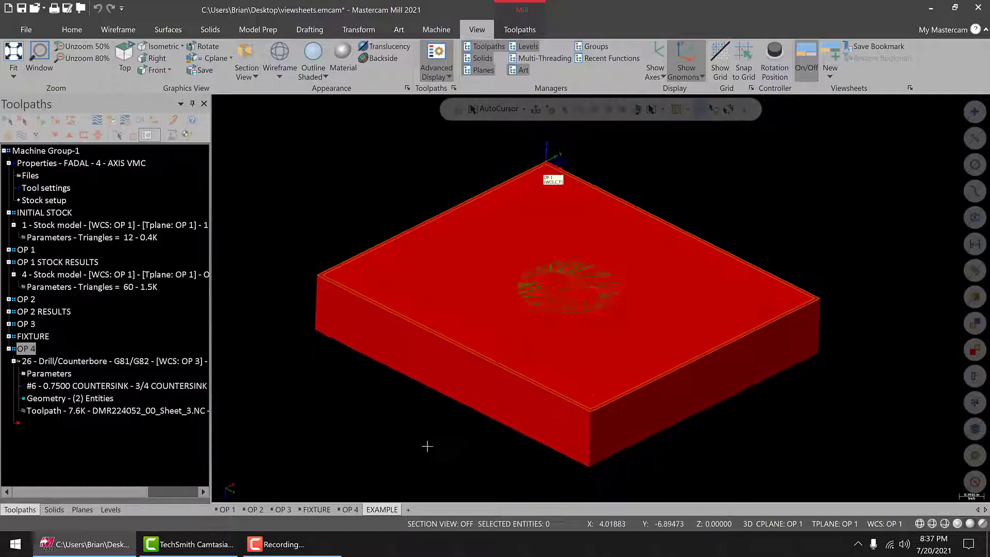
right_click(383, 510)
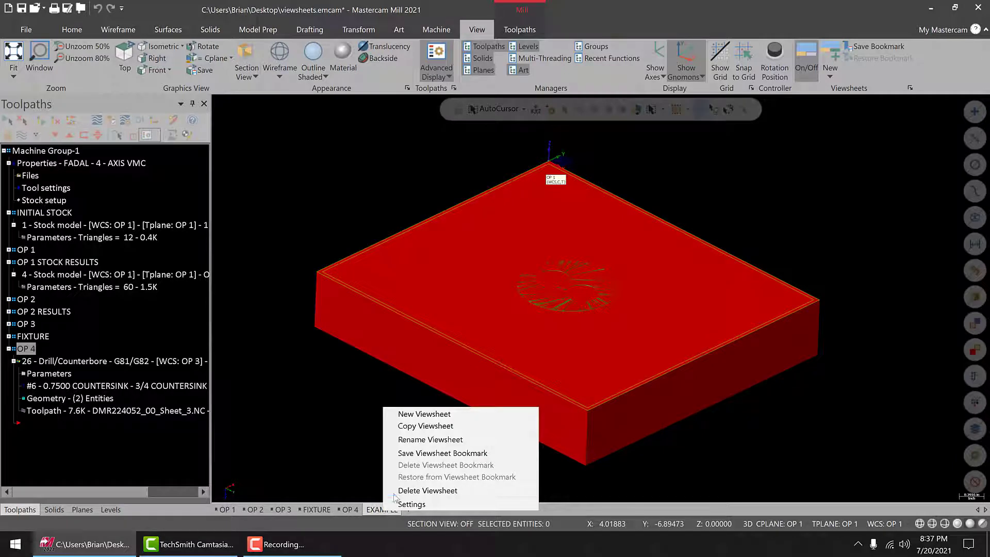
click(356, 459)
- Orbit the model in the EXAMPLE viewsheet and set its WCS, construction plane and tool plane to Back
middle_drag(354, 403, 347, 472)
click(82, 510)
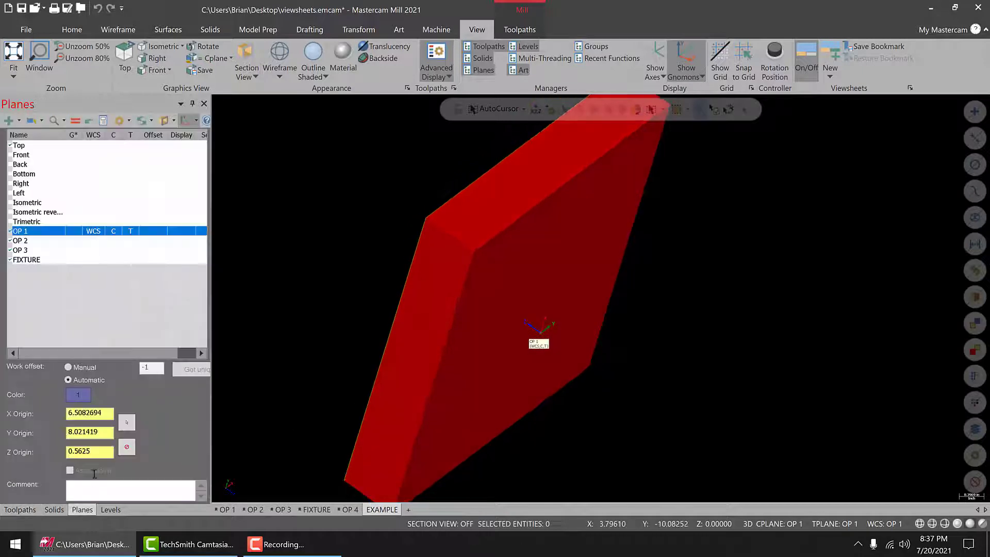
click(88, 165)
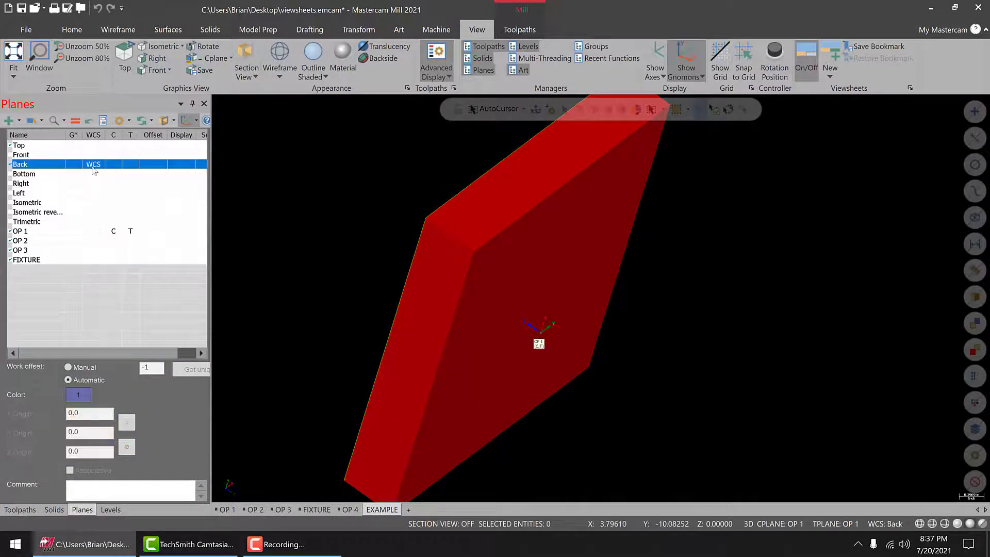
click(112, 165)
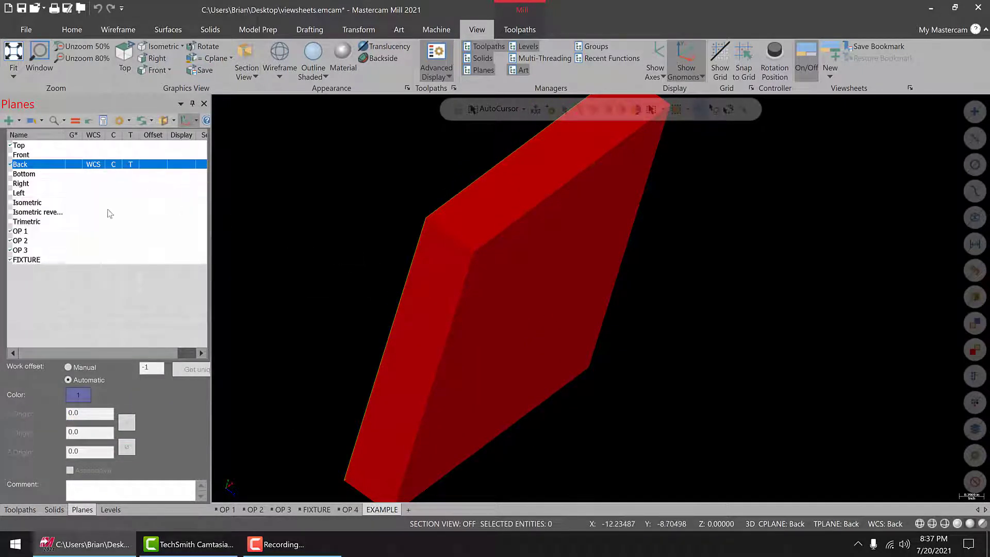
middle_drag(361, 207, 221, 216)
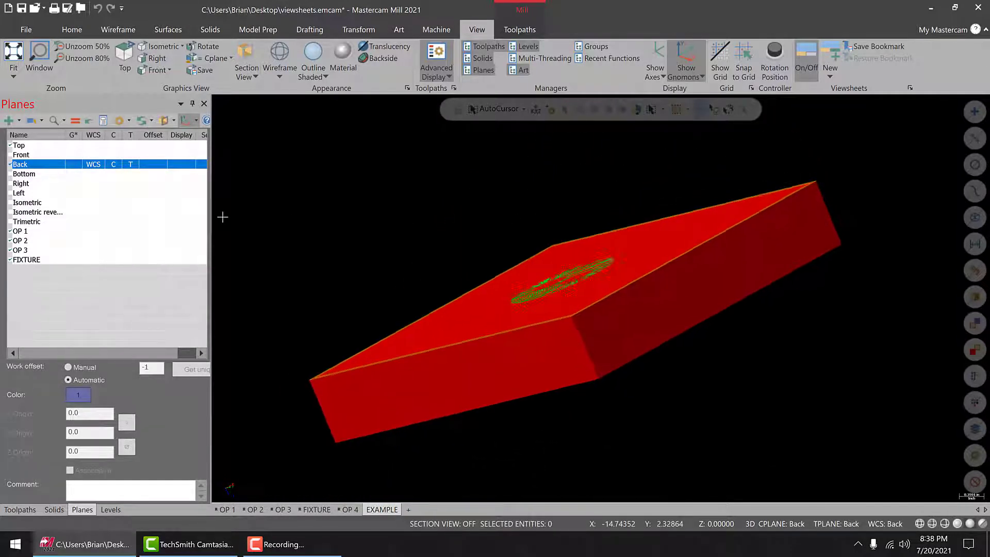
- Set the WCS, construction plane and tool plane to Isometric, and try Isometric reverse as the WCS
click(111, 194)
click(95, 202)
click(113, 203)
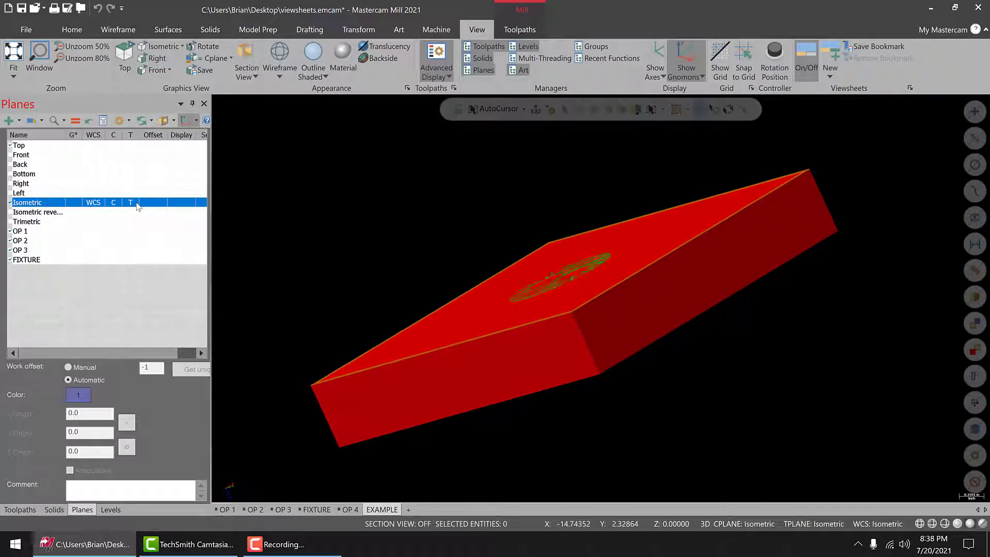
click(92, 212)
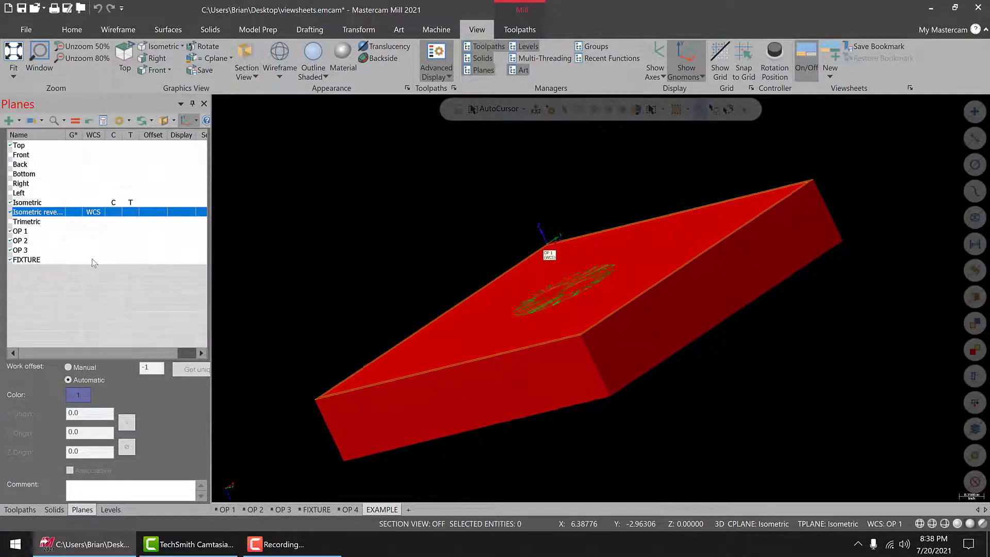
- Set the WCS, construction plane and tool plane to FIXTURE and orbit the stock to a steeply tilted view
click(96, 259)
click(113, 259)
scroll(447, 312, down, 2)
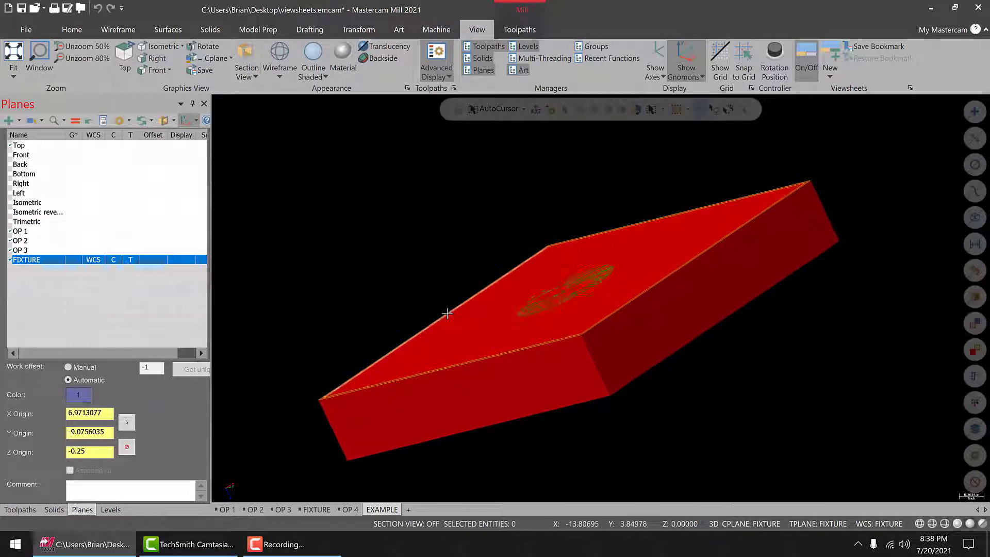
middle_drag(446, 311, 447, 312)
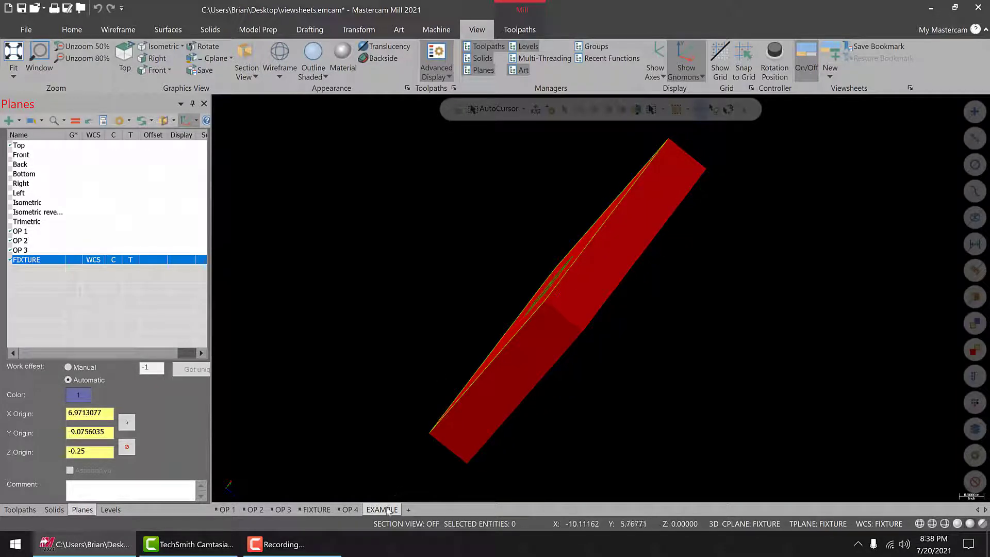
- Save a bookmark for the EXAMPLE viewsheet and test it by switching to OP 4 and back
right_click(388, 509)
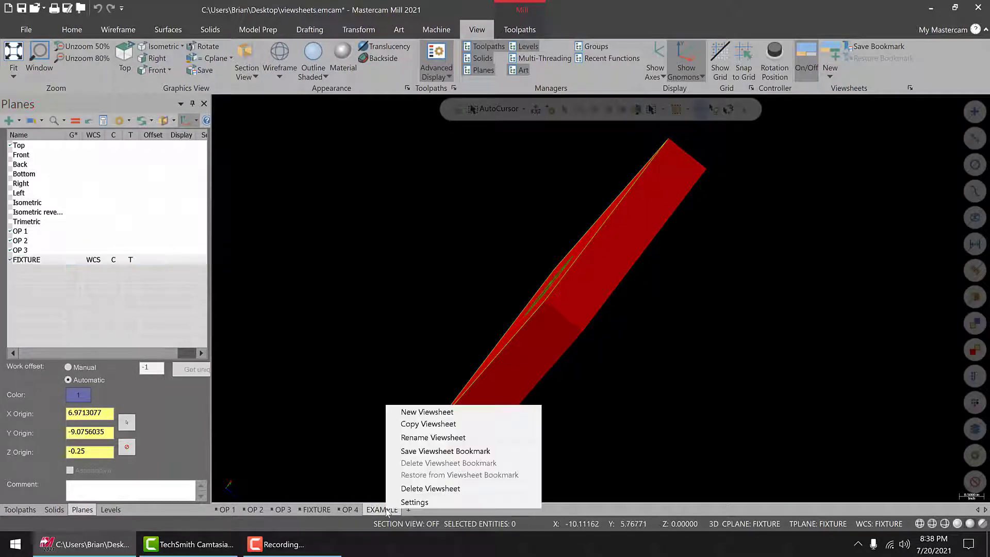
click(419, 451)
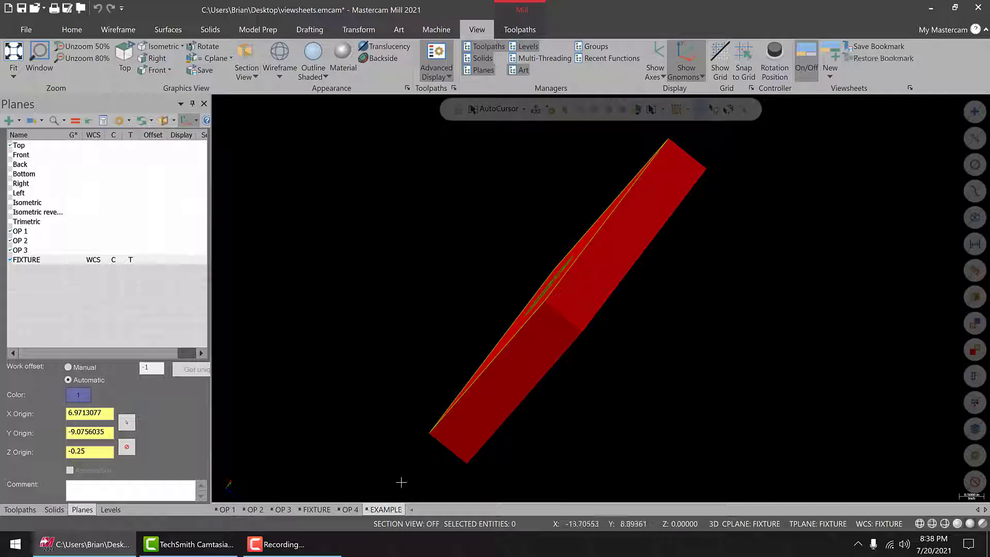
click(348, 509)
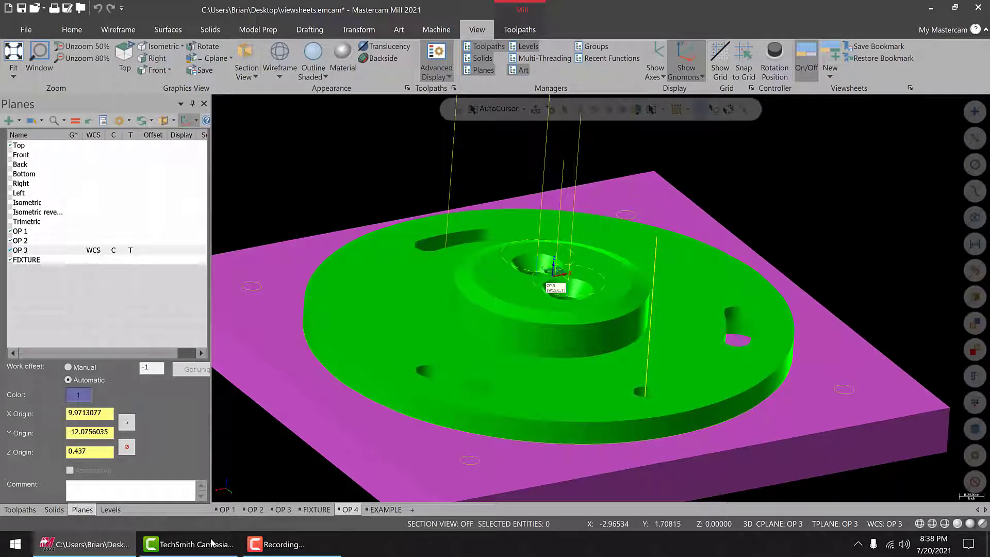
click(378, 510)
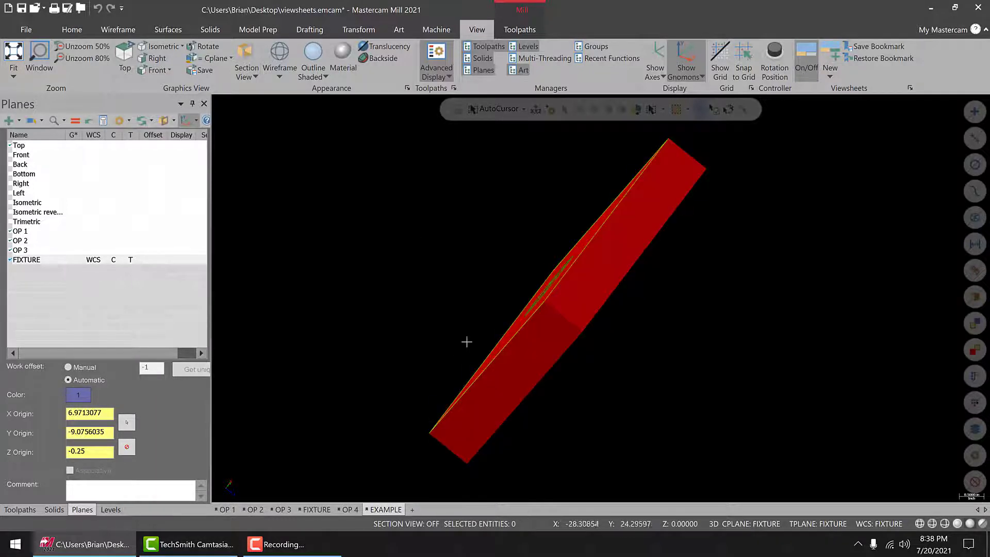
- Set EXAMPLE's WCS, construction plane and tool plane to OP 1, resave its bookmark, and test it by switching to OP 4 and back
click(93, 231)
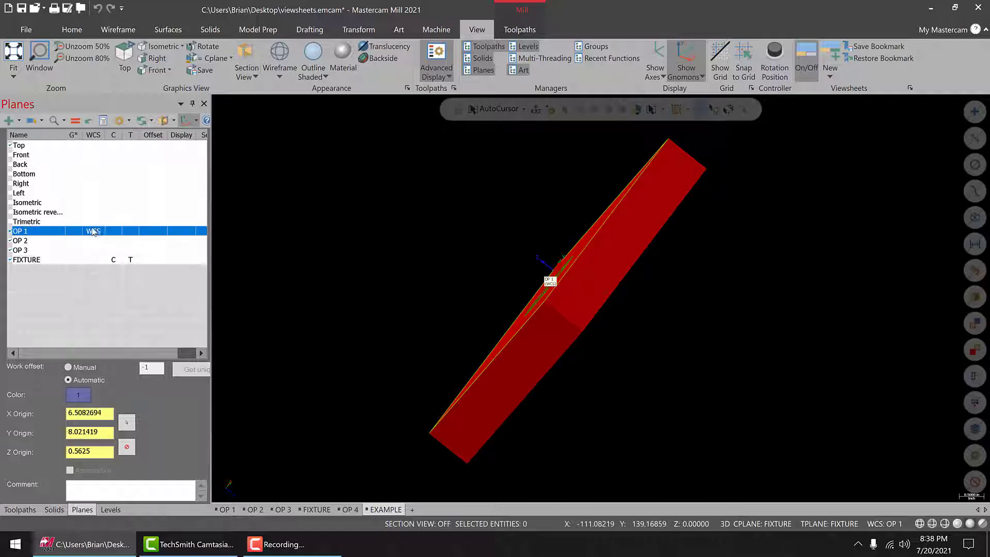
click(114, 231)
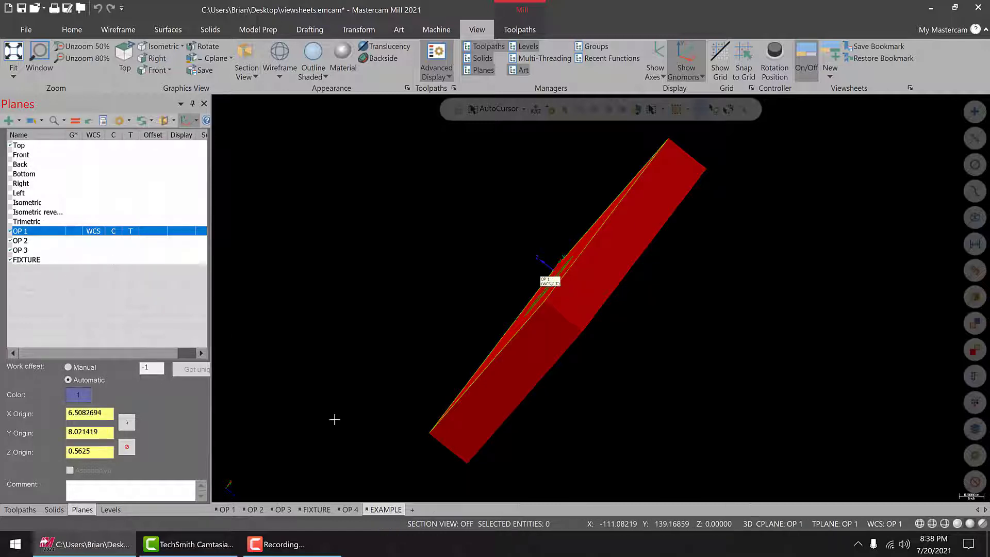
right_click(390, 510)
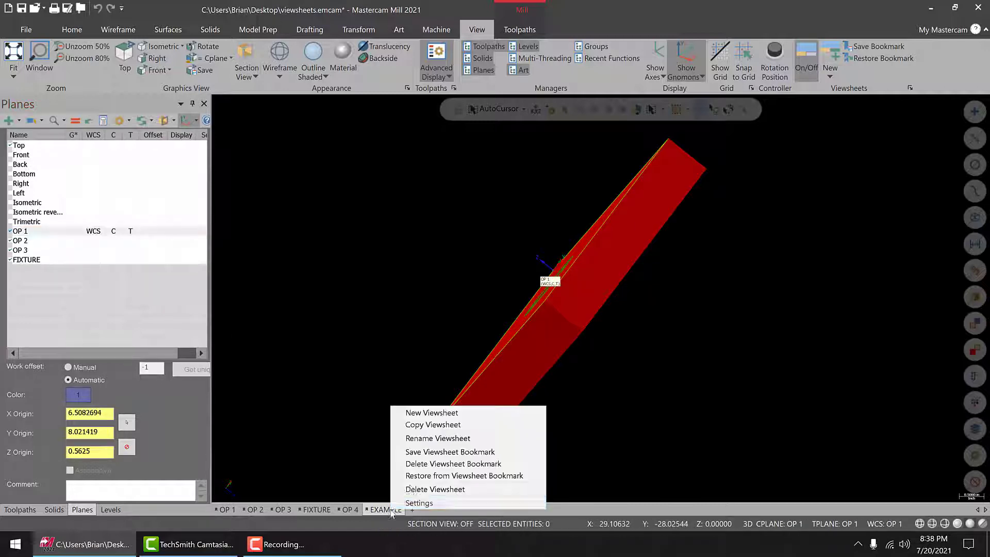
click(429, 453)
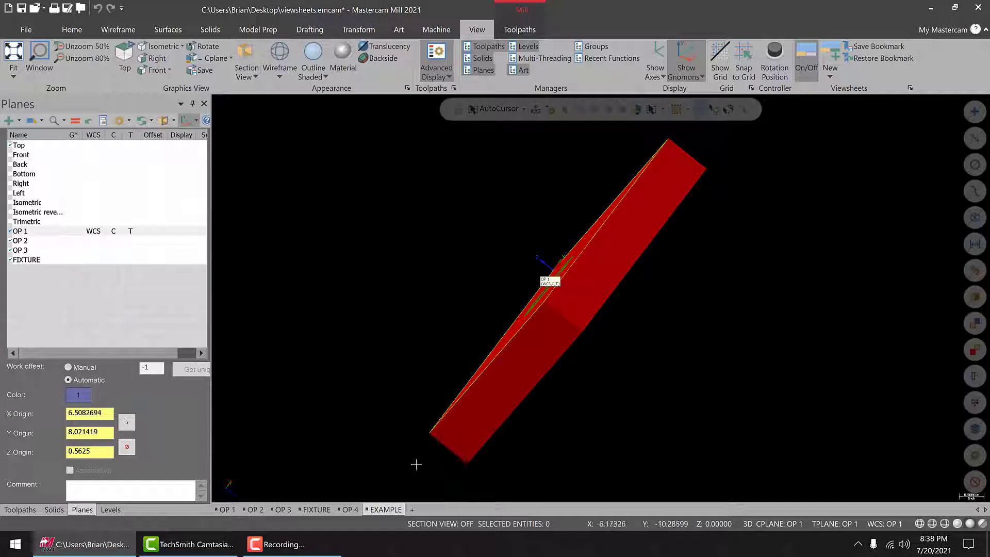
click(343, 510)
click(385, 509)
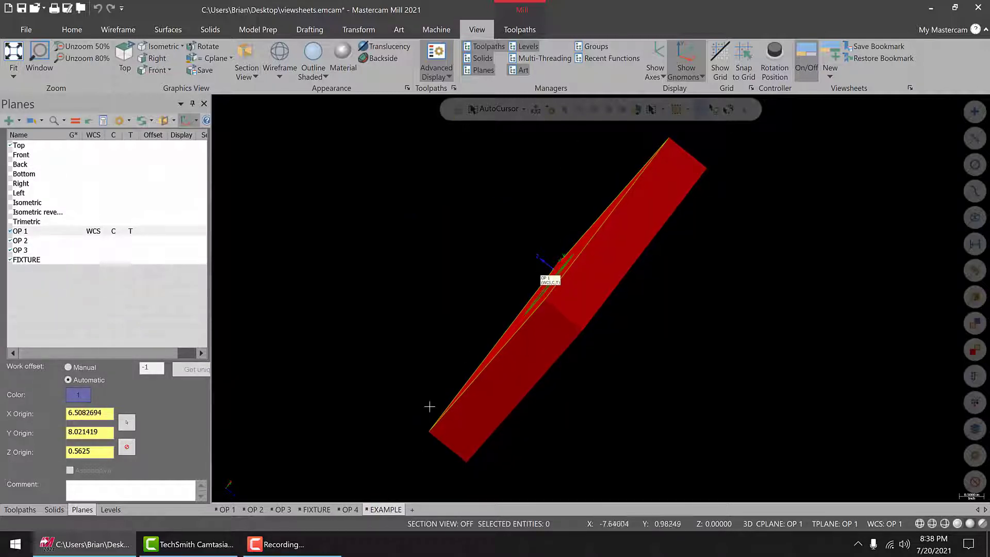
- Orbit the stock in the EXAMPLE viewsheet, change to the isometric view and fit the model to the screen
middle_drag(426, 413, 430, 455)
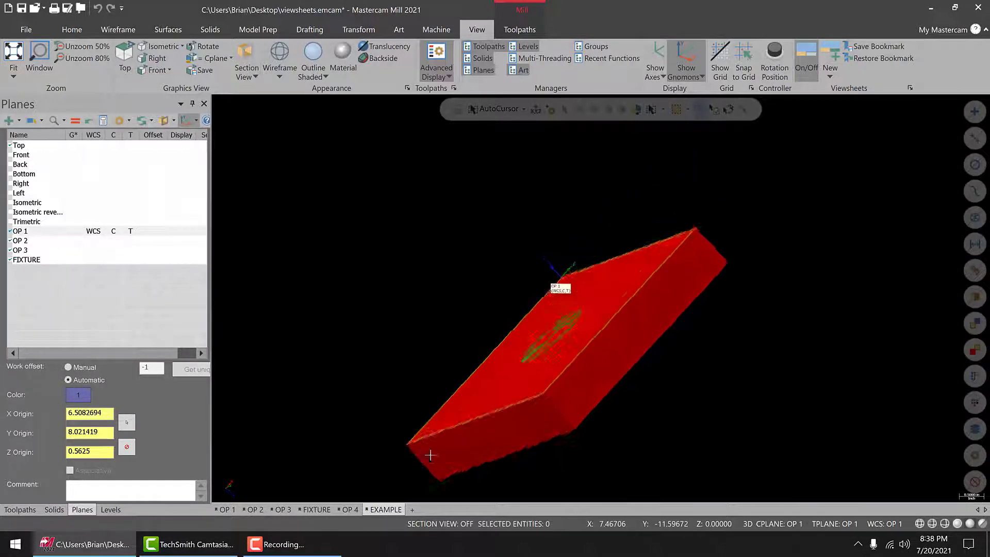
key(alt+7)
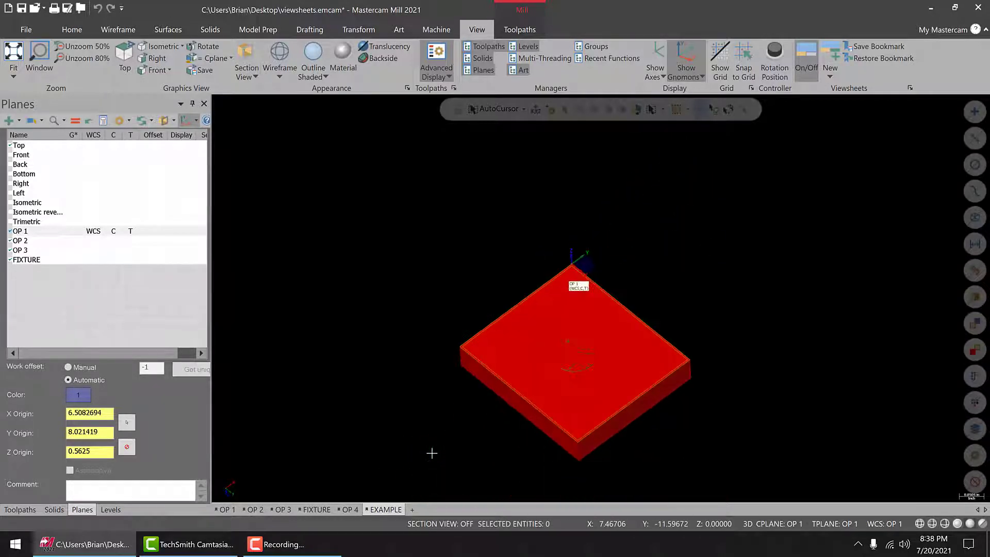
key(alt+F1)
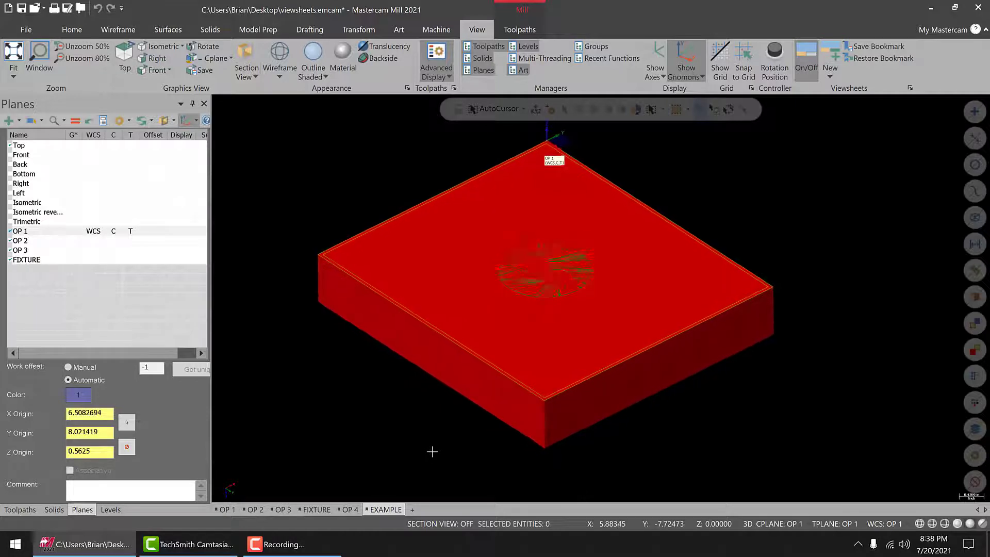
- Switch through the OP 1, OP 2, OP 3, FIXTURE and OP 4 viewsheets and return to OP 1
click(227, 510)
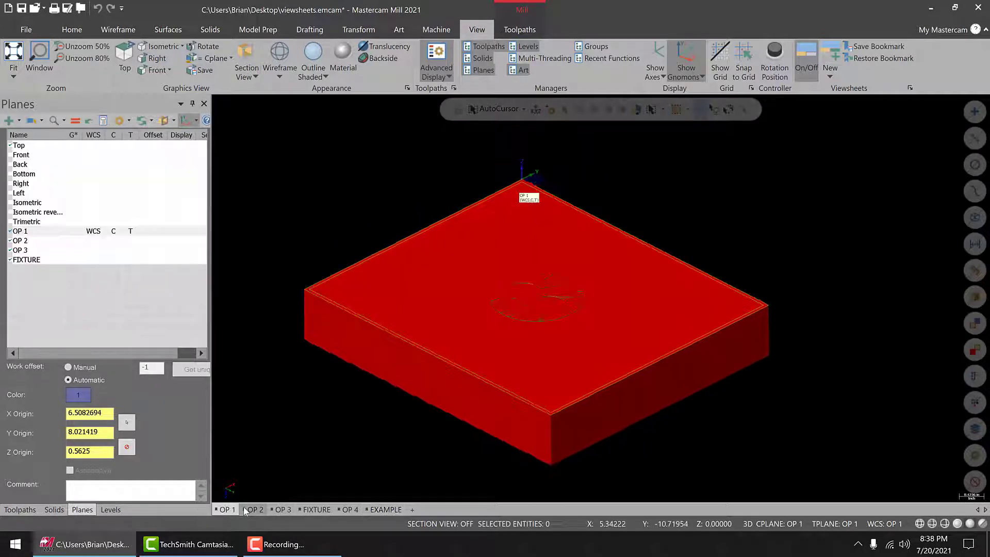
click(252, 508)
click(288, 508)
click(226, 509)
click(255, 509)
click(283, 509)
click(316, 509)
click(345, 511)
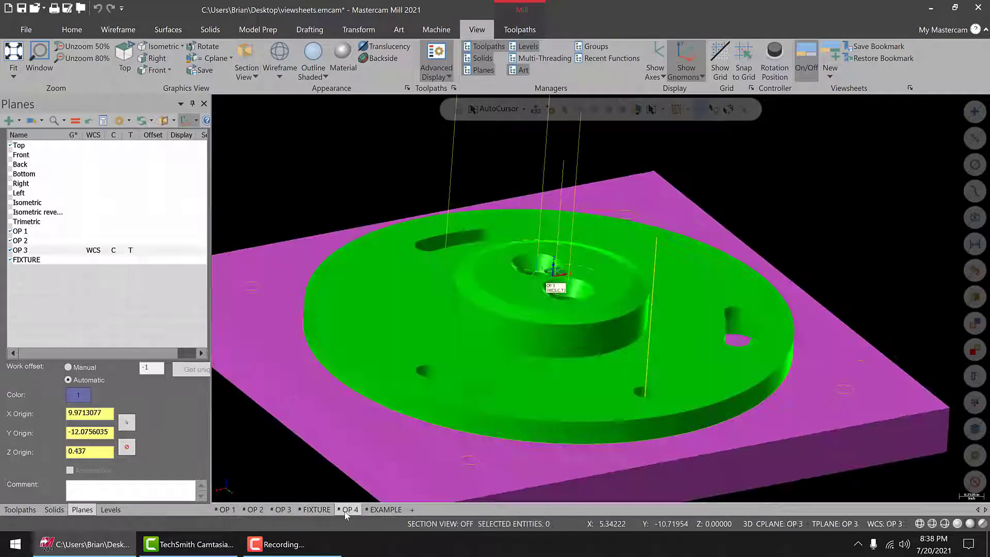
click(225, 511)
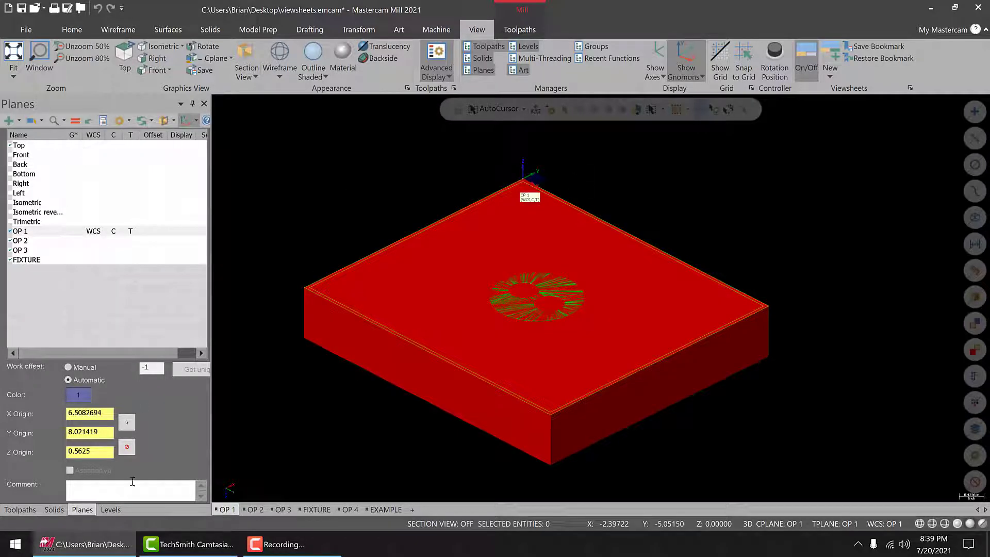
- Check the levels and planes of the OP 1 viewsheet, and expand the OP 1 group in the toolpaths list
click(110, 510)
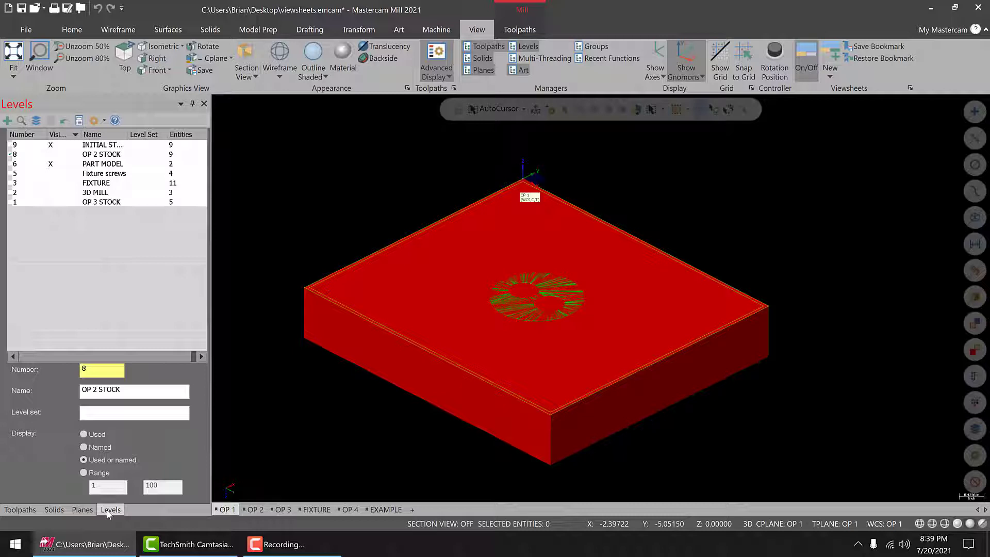
click(82, 510)
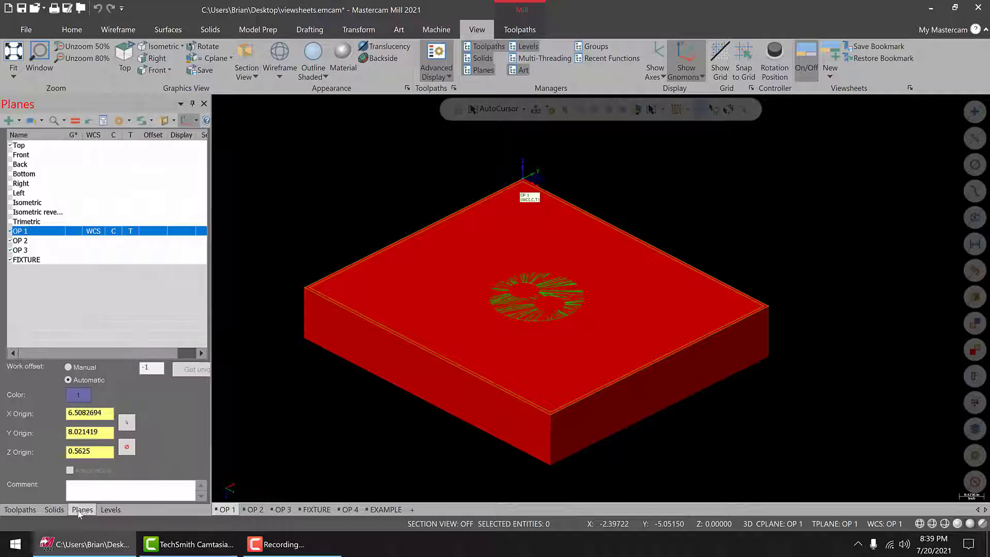
click(22, 509)
double_click(29, 250)
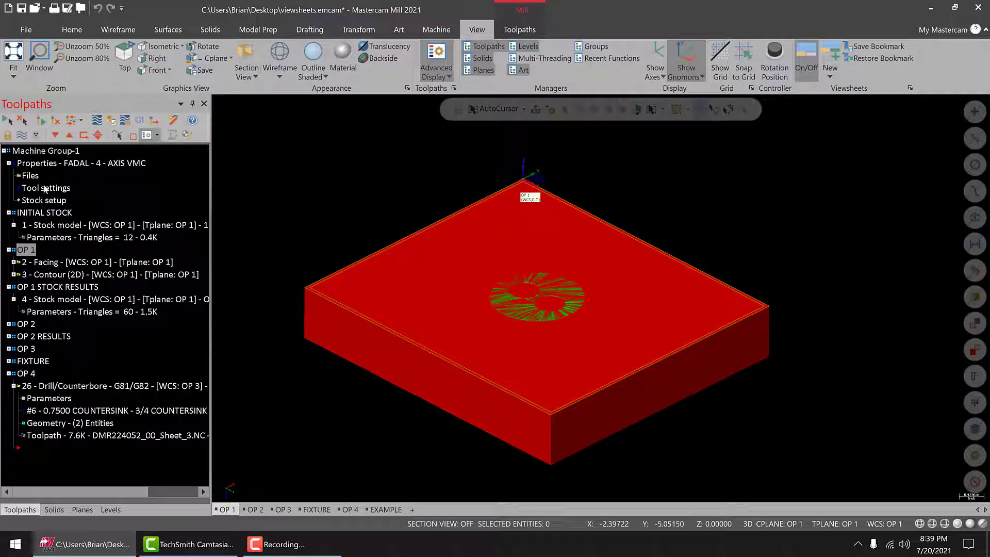
- Examine the group options of Machine Group-1, including renaming it and adding a new toolpath group
right_click(44, 157)
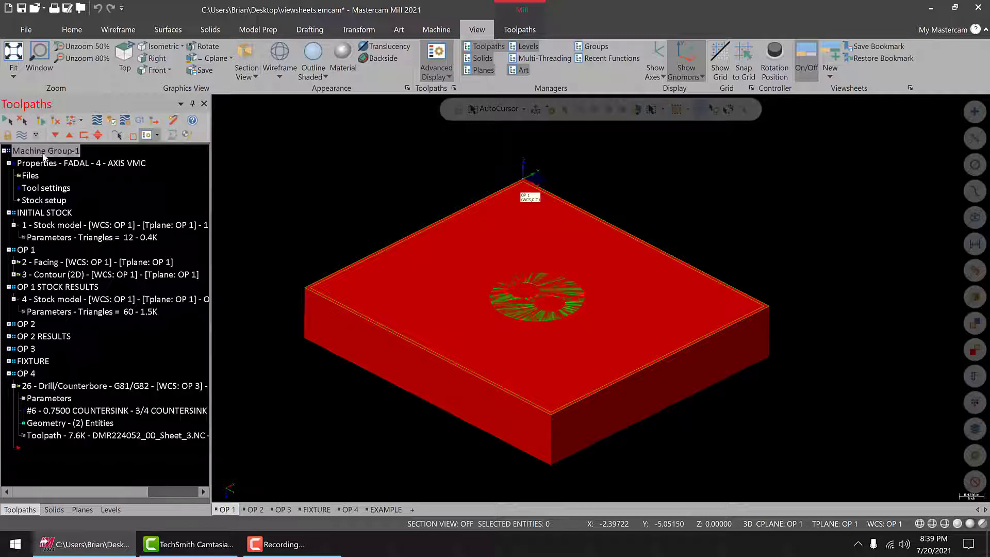
mouse_move(99, 224)
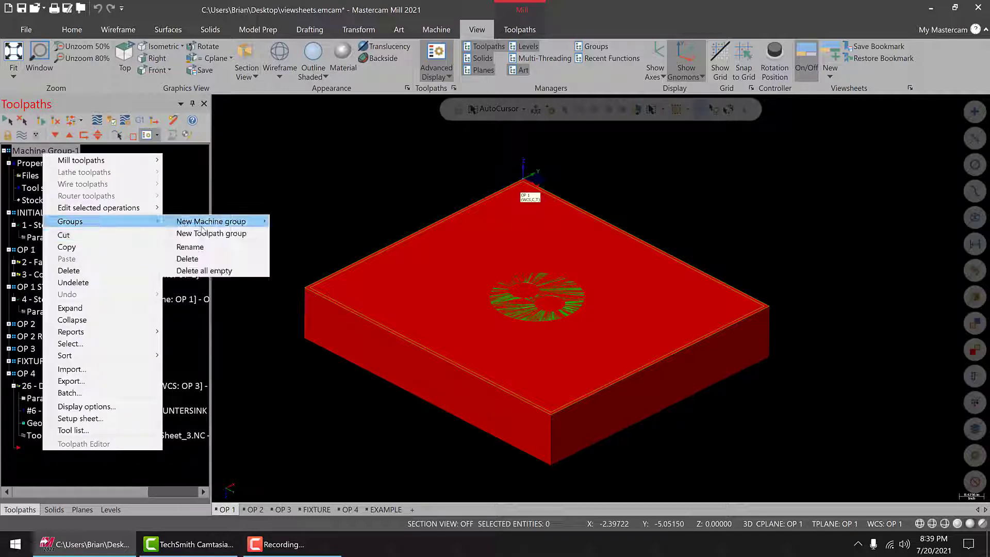
click(26, 153)
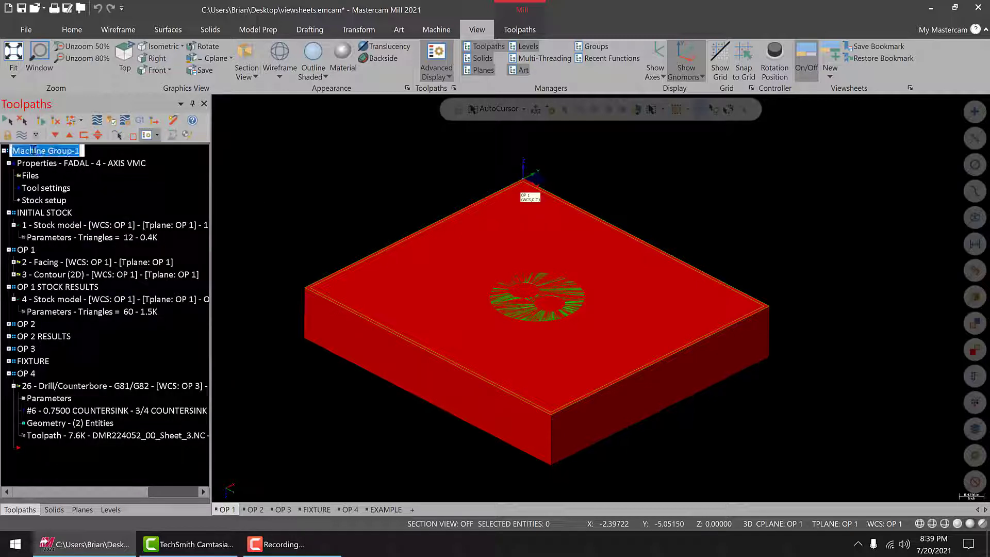
right_click(40, 153)
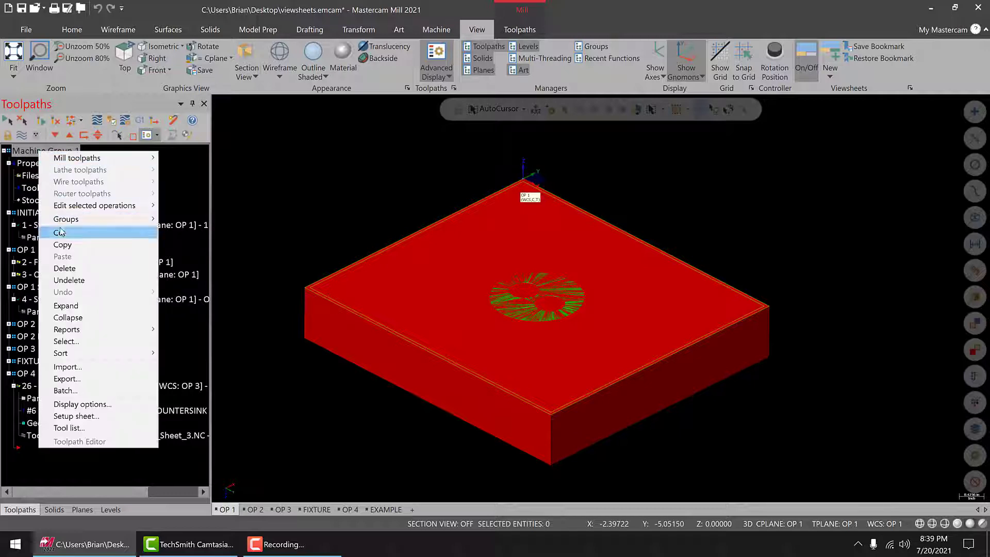
mouse_move(91, 220)
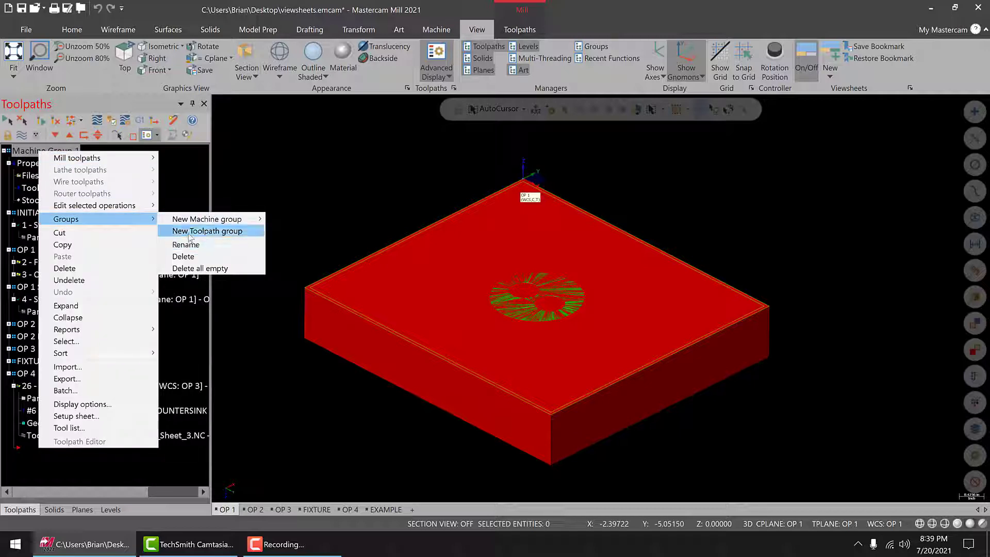
click(351, 148)
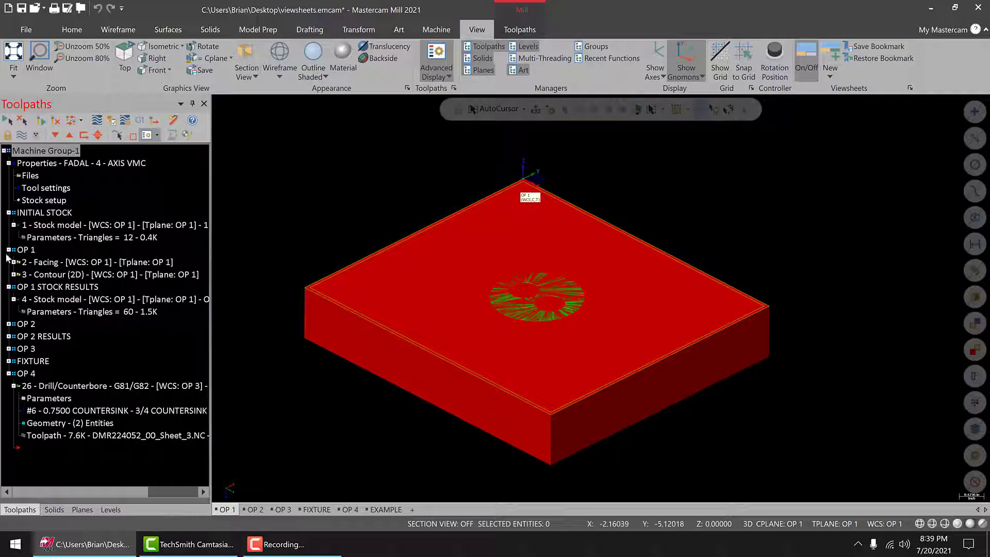
- Check the stock definition of the INITIAL STOCK group's stock model, close it, and expand the OP 2 toolpath group
double_click(26, 238)
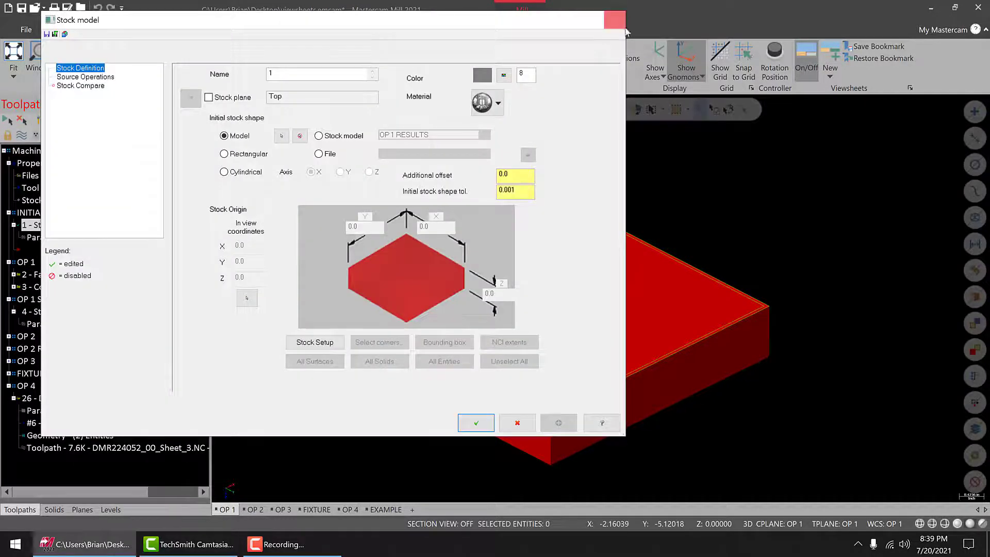
click(615, 21)
click(31, 264)
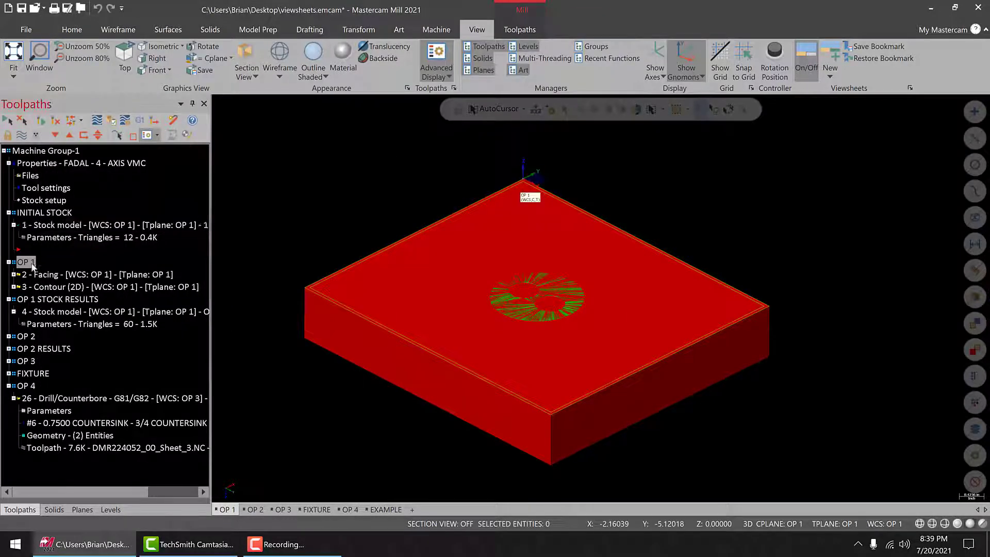
click(9, 338)
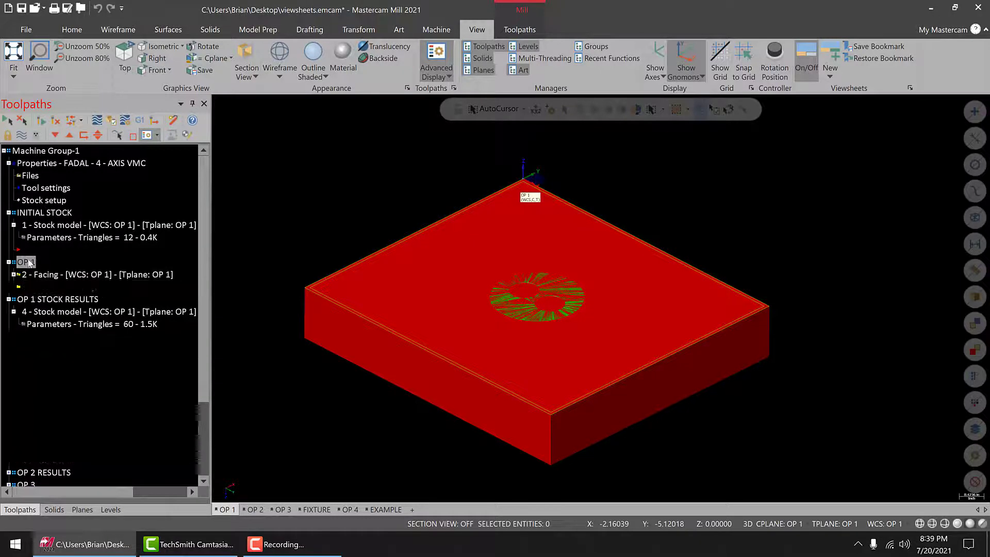
click(26, 337)
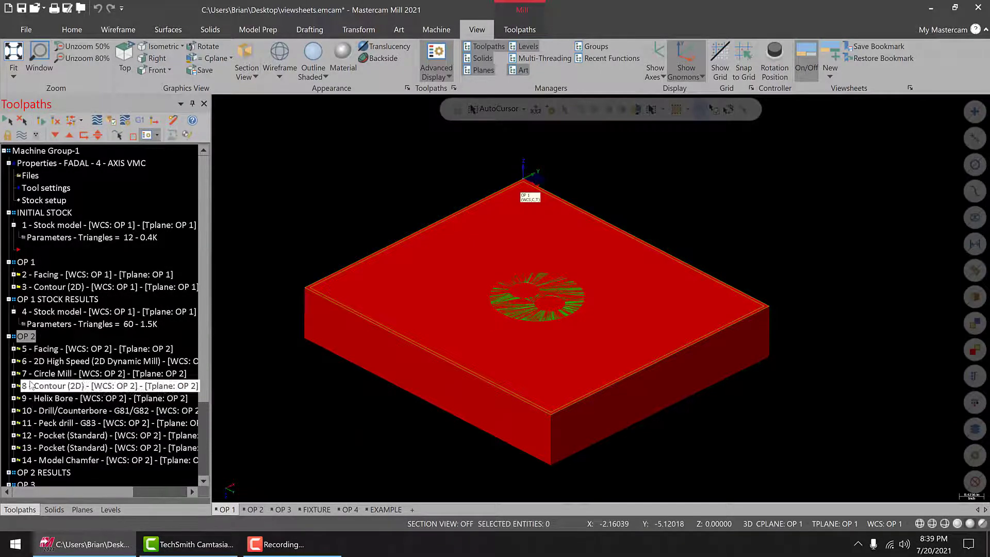
- Open the OP 1 toolpath group's name for editing, leave it, and review the group's options for editing selected operations
right_click(29, 262)
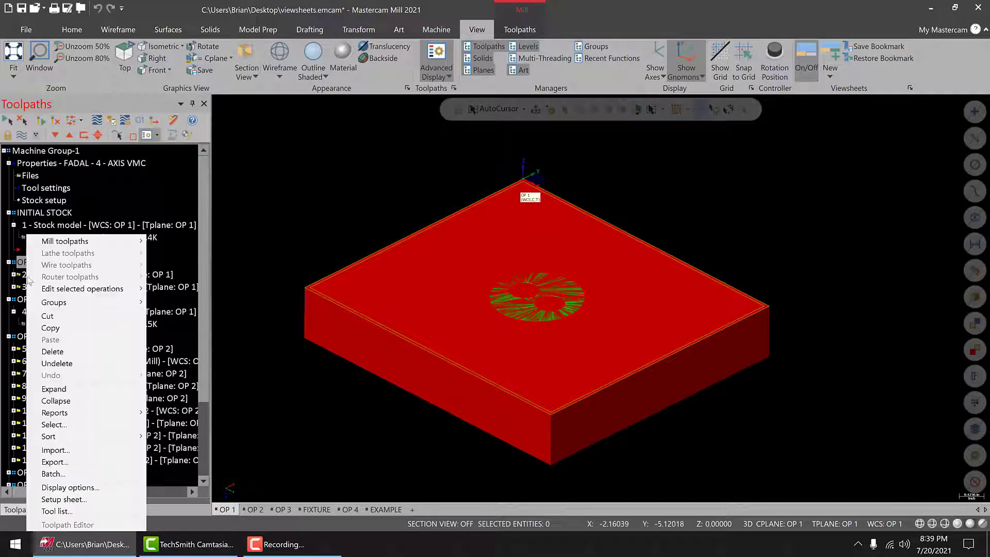
mouse_move(77, 304)
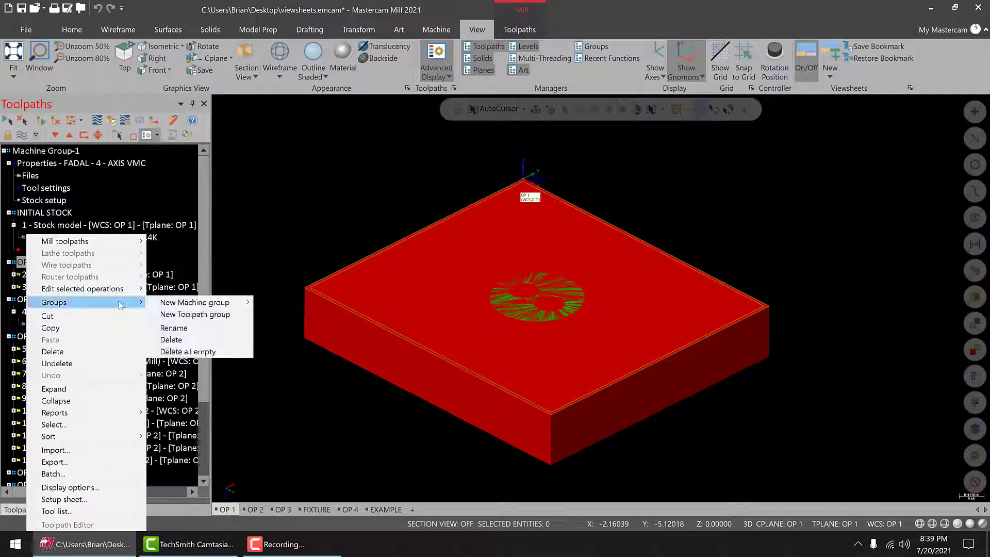
click(174, 328)
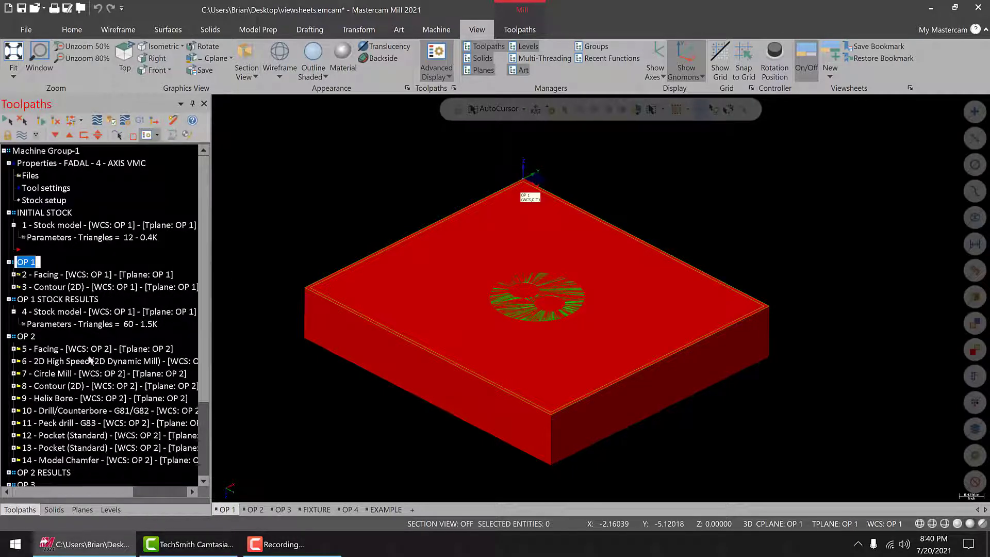
click(63, 257)
right_click(27, 263)
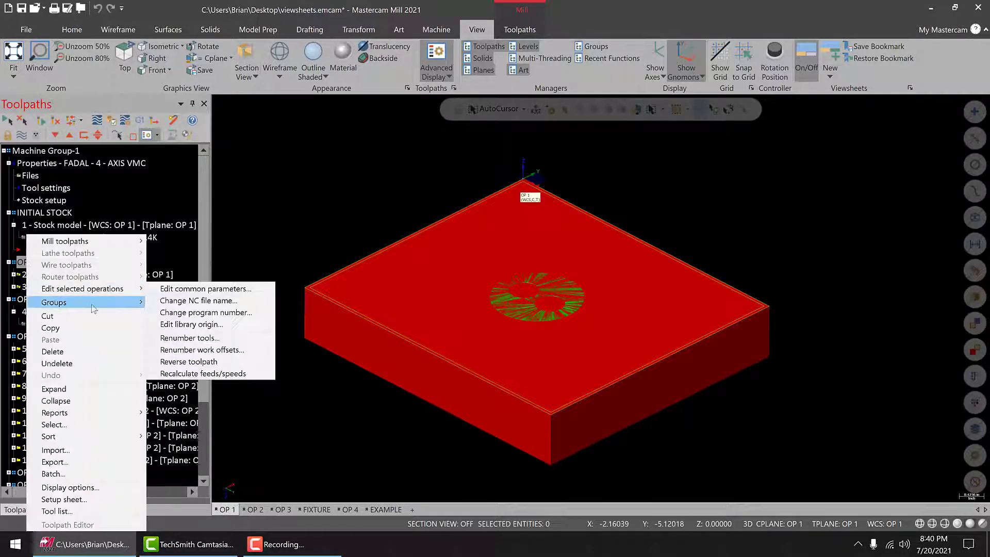
click(271, 242)
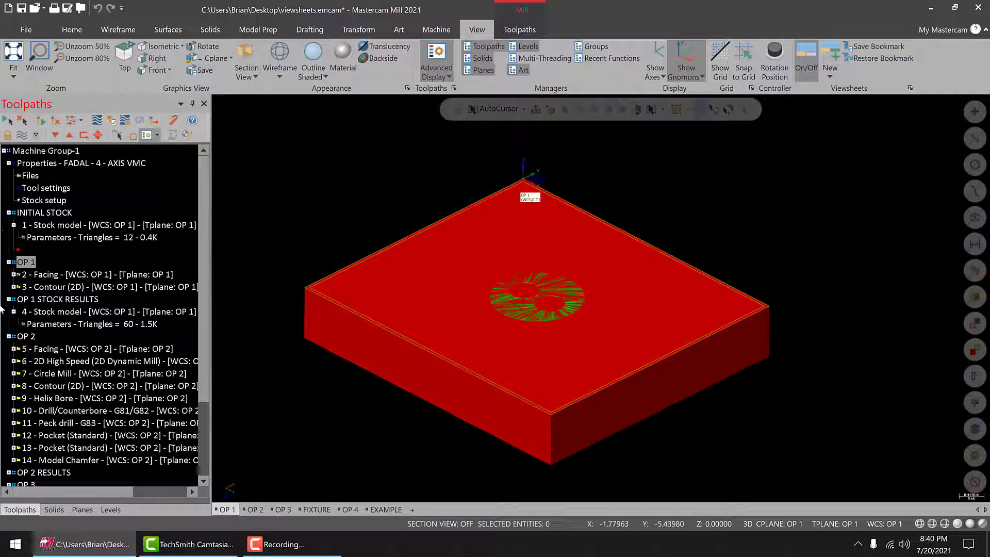
- Switch through the OP 2, OP 3, FIXTURE and EXAMPLE viewsheets back to OP 1, and again through OP 2, OP 3 and FIXTURE to OP 1
click(255, 509)
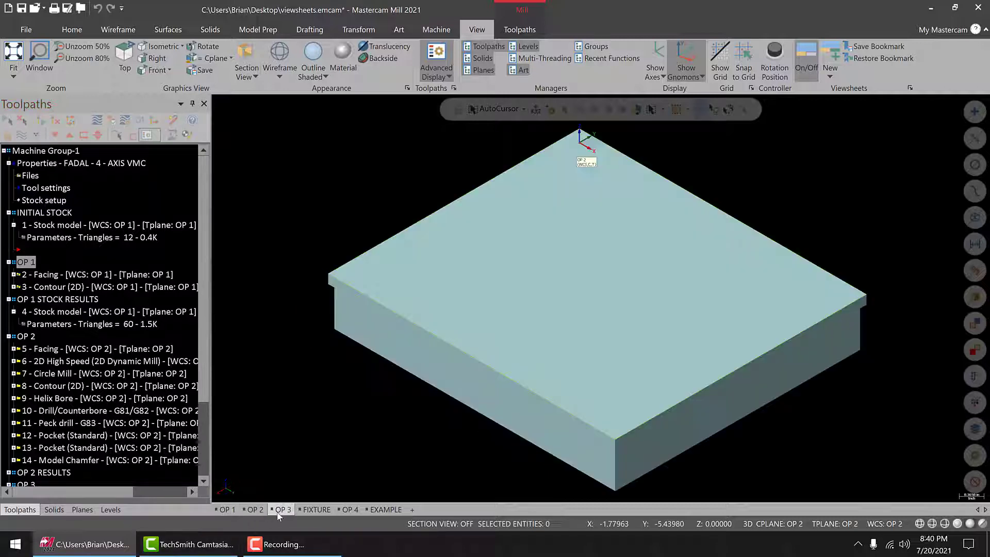
click(283, 510)
click(316, 510)
click(385, 509)
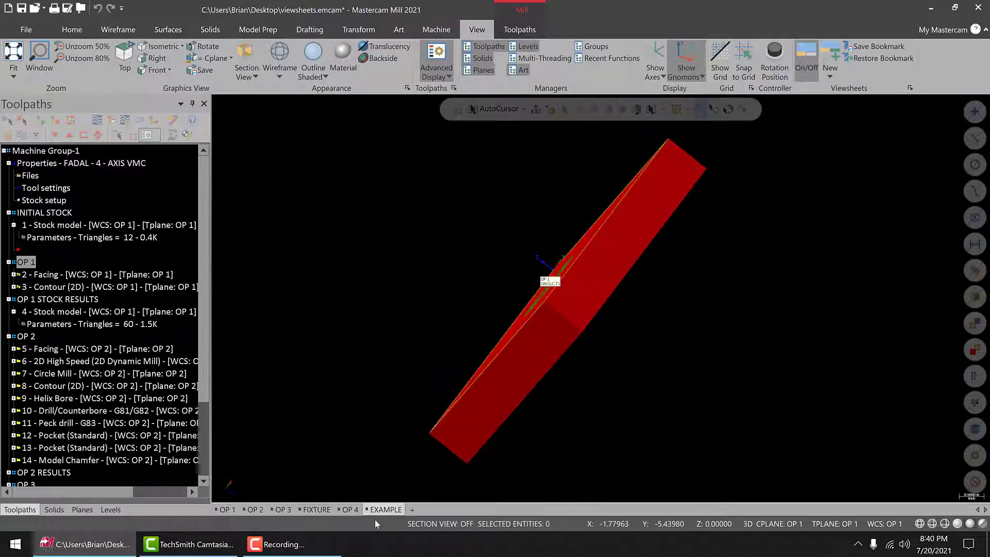
click(226, 510)
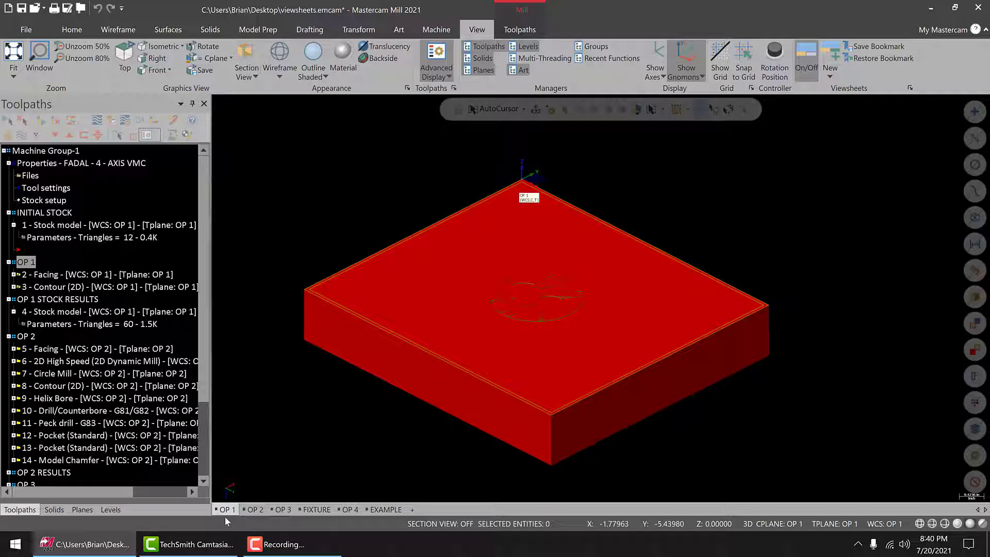
click(248, 511)
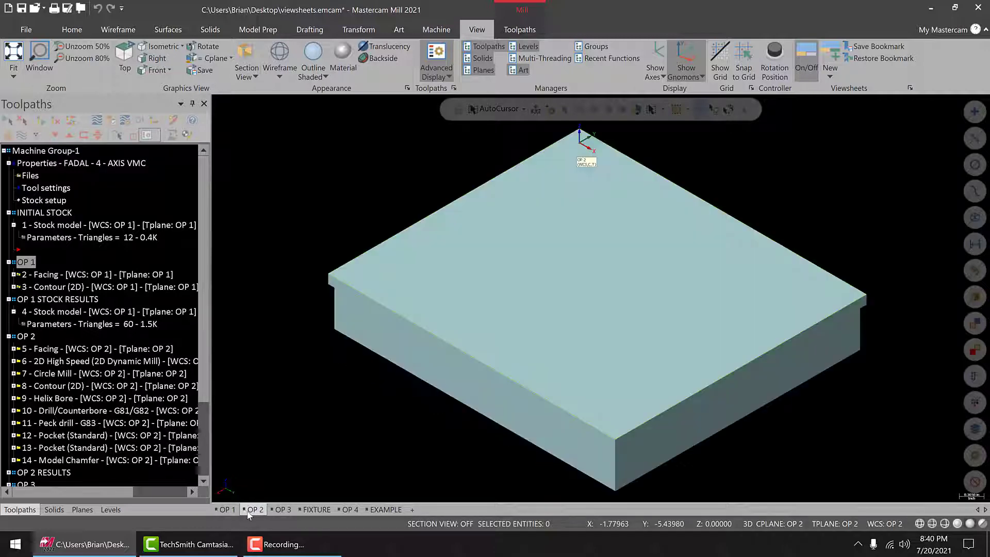
click(283, 509)
click(315, 509)
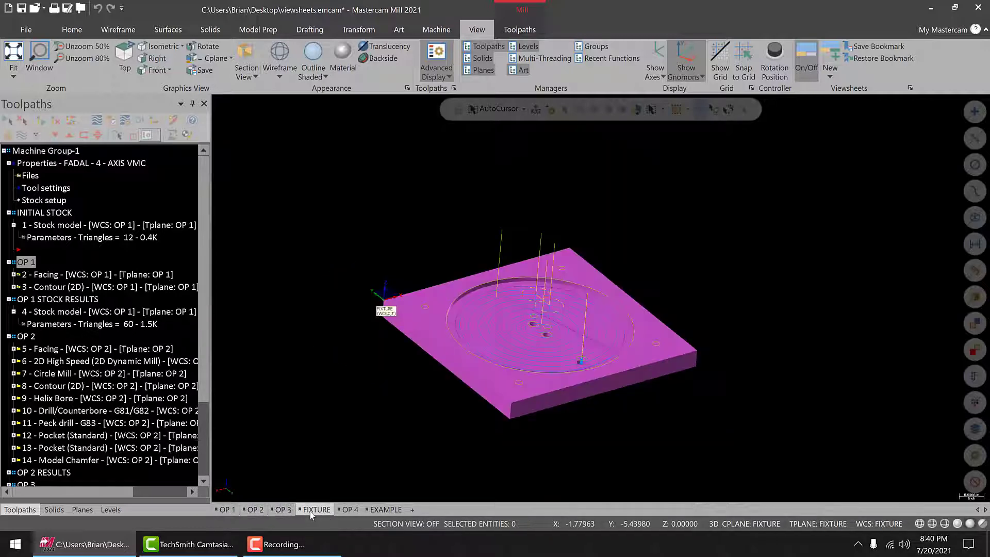
click(227, 511)
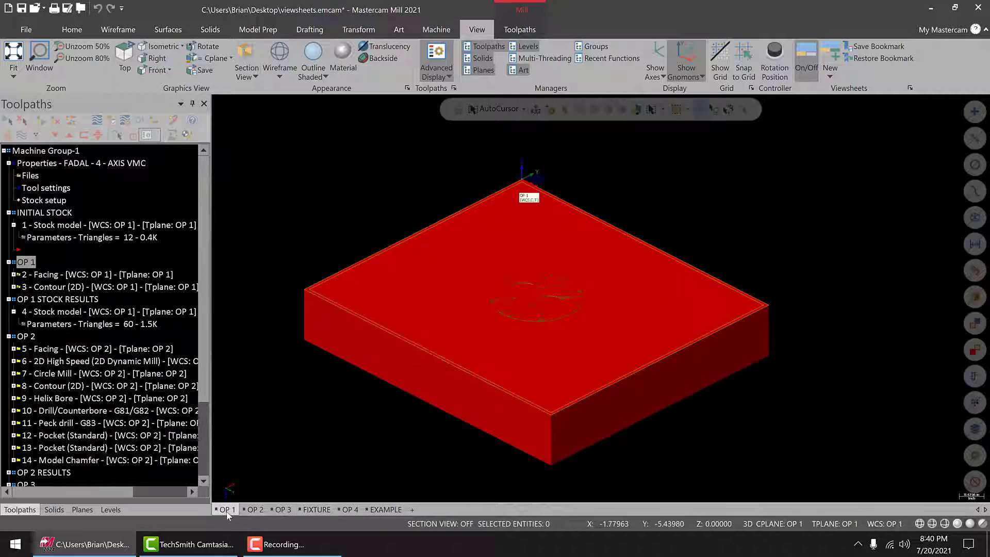